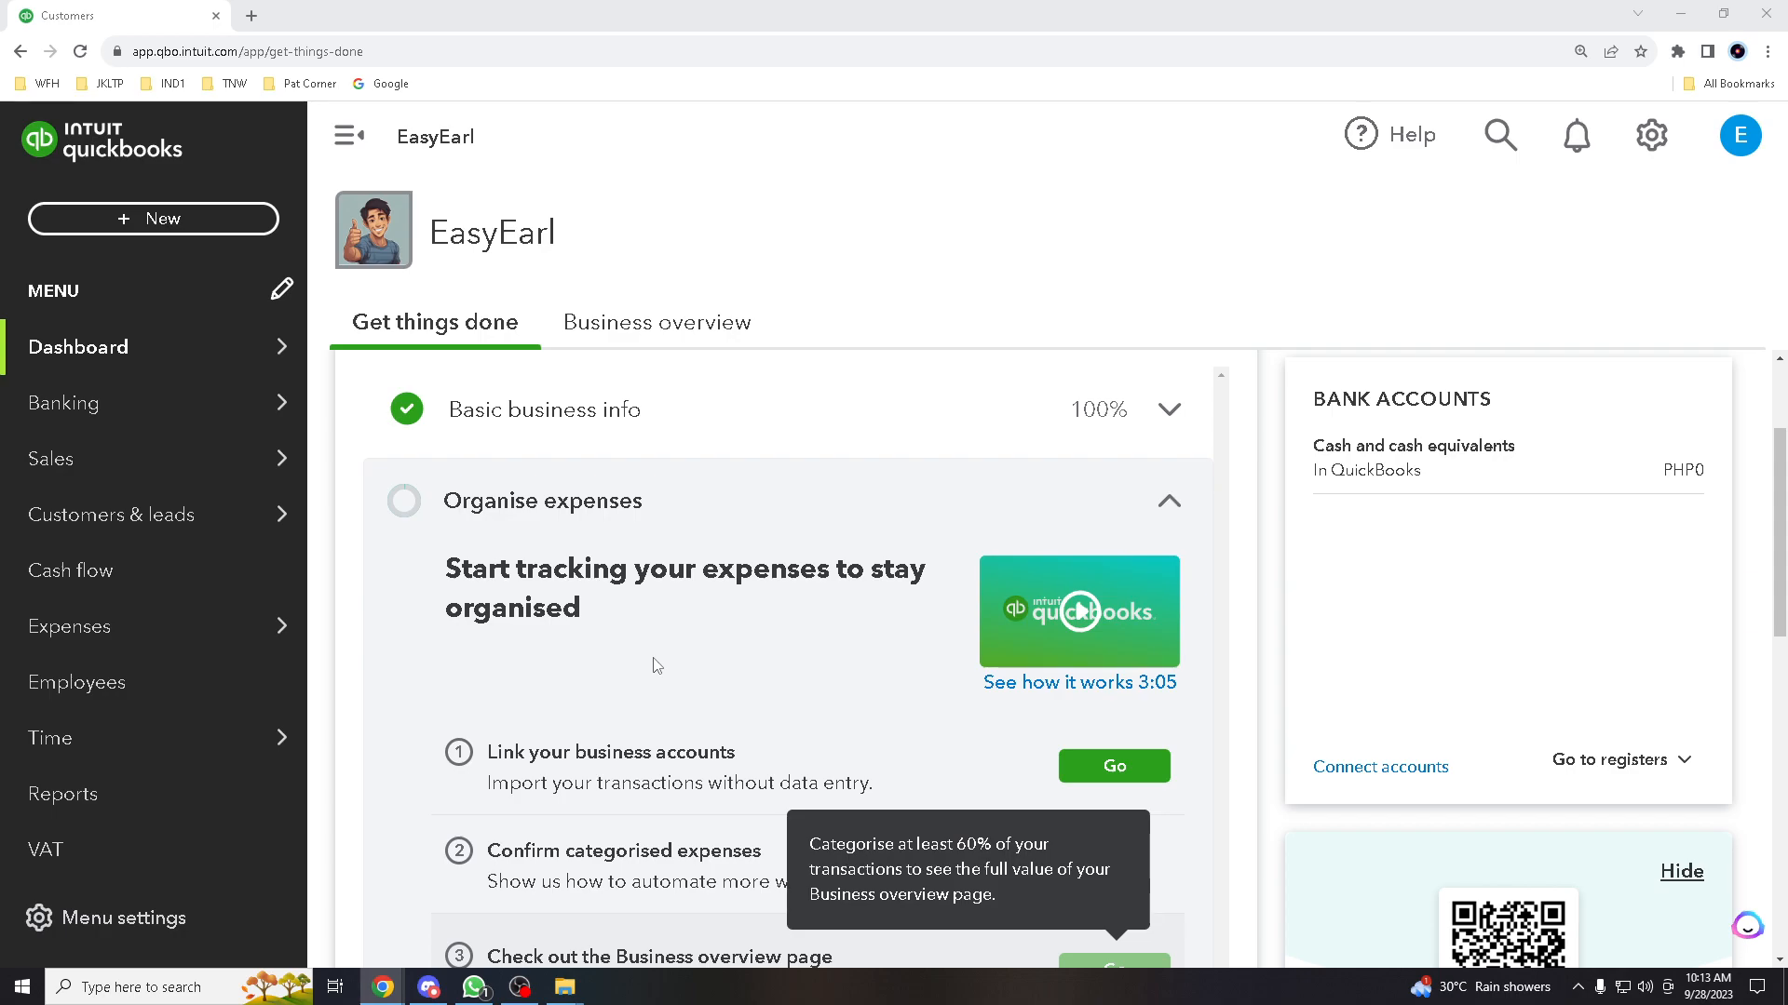
# Scroll up and down through the QuickBooks Online home page to survey it
pyautogui.scroll(-3, 656, 665)
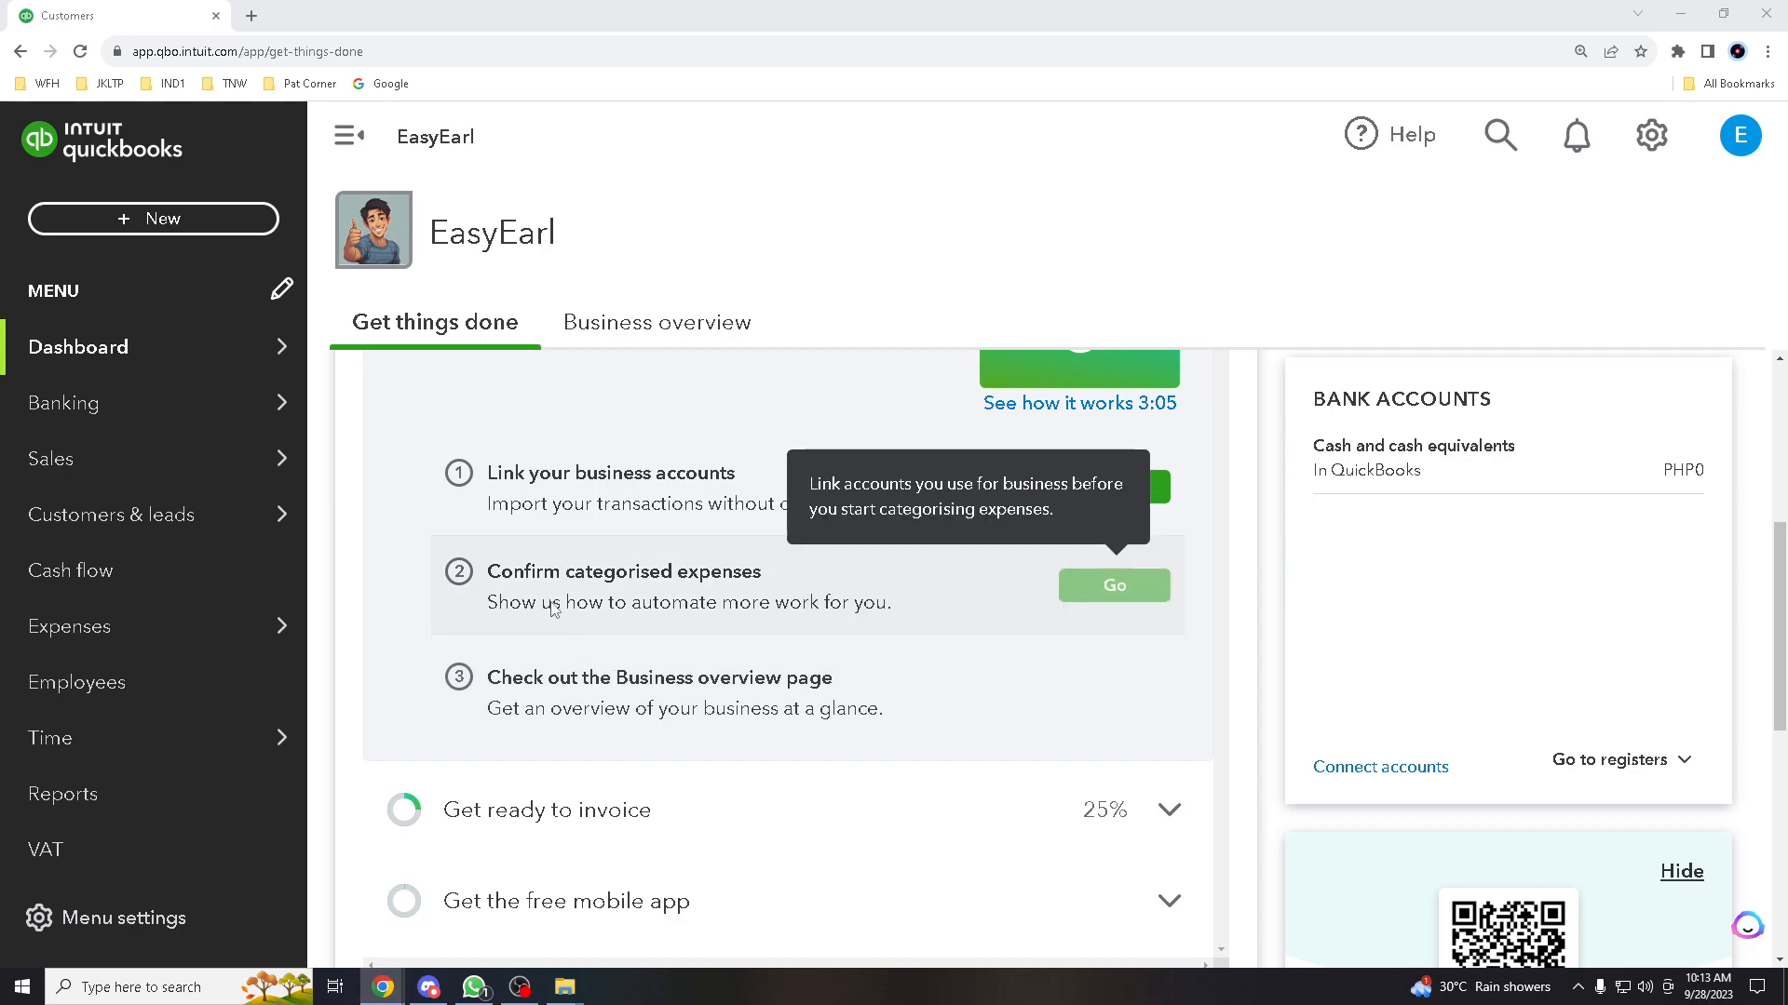
pyautogui.scroll(-4, 600, 610)
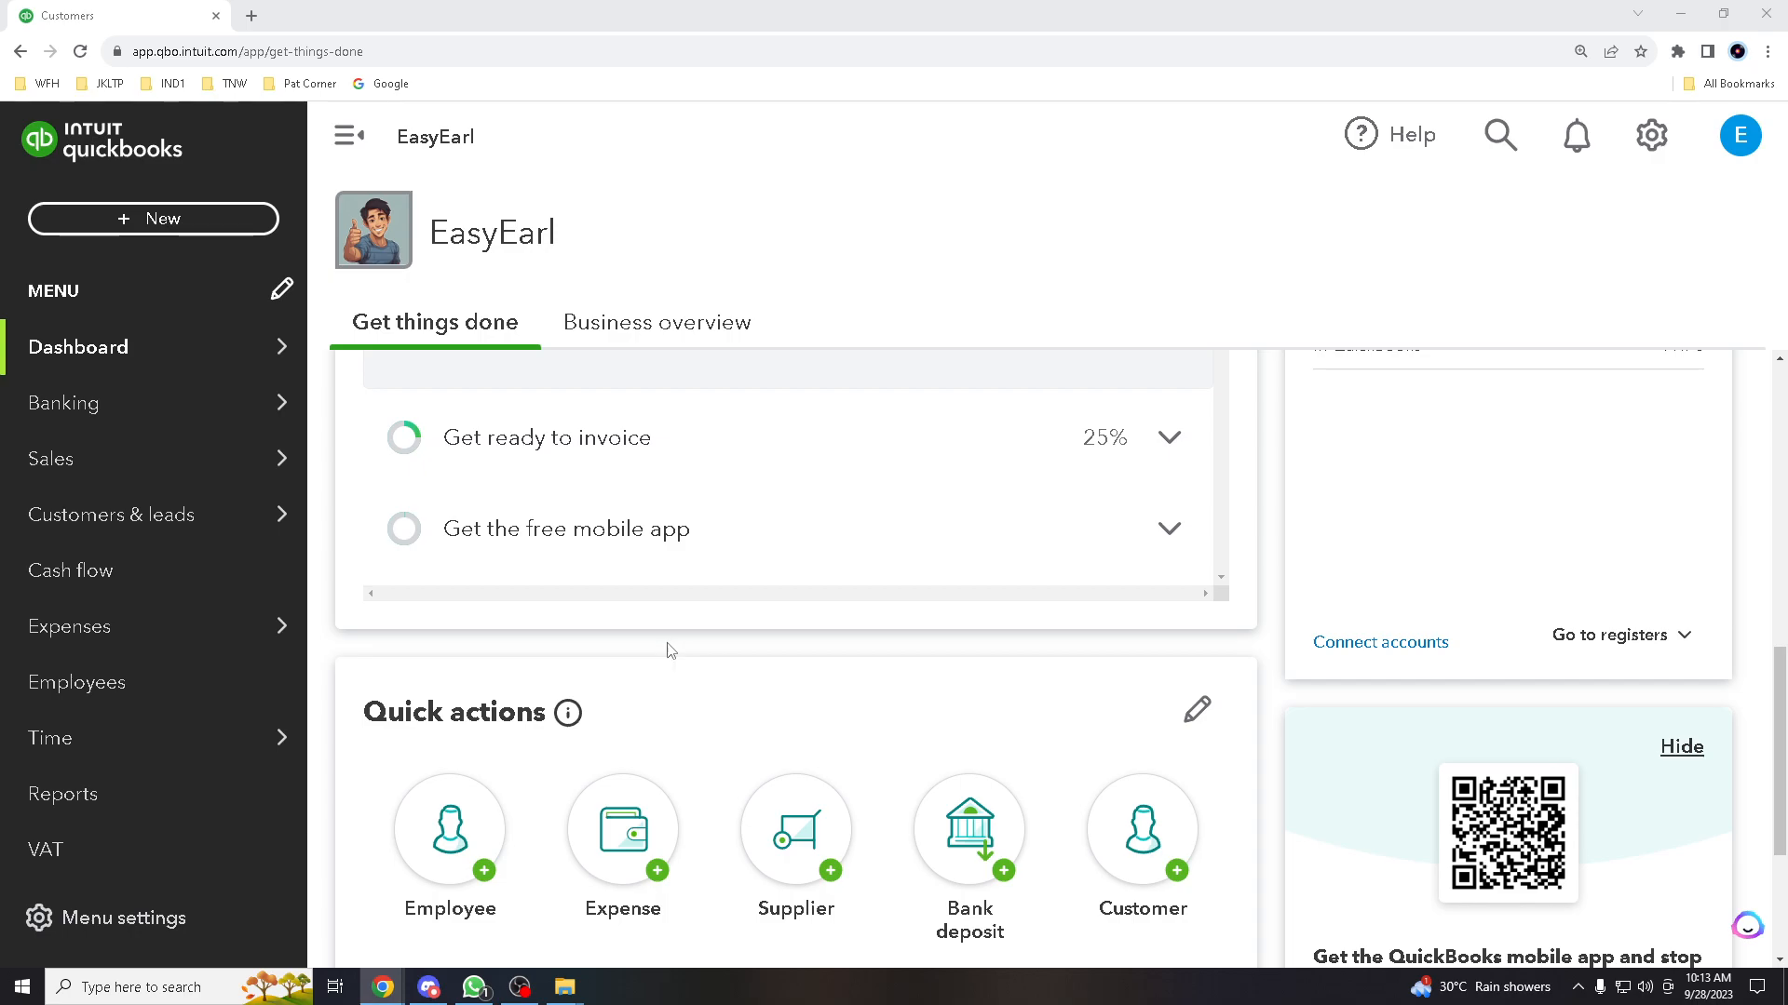
pyautogui.scroll(-2, 663, 670)
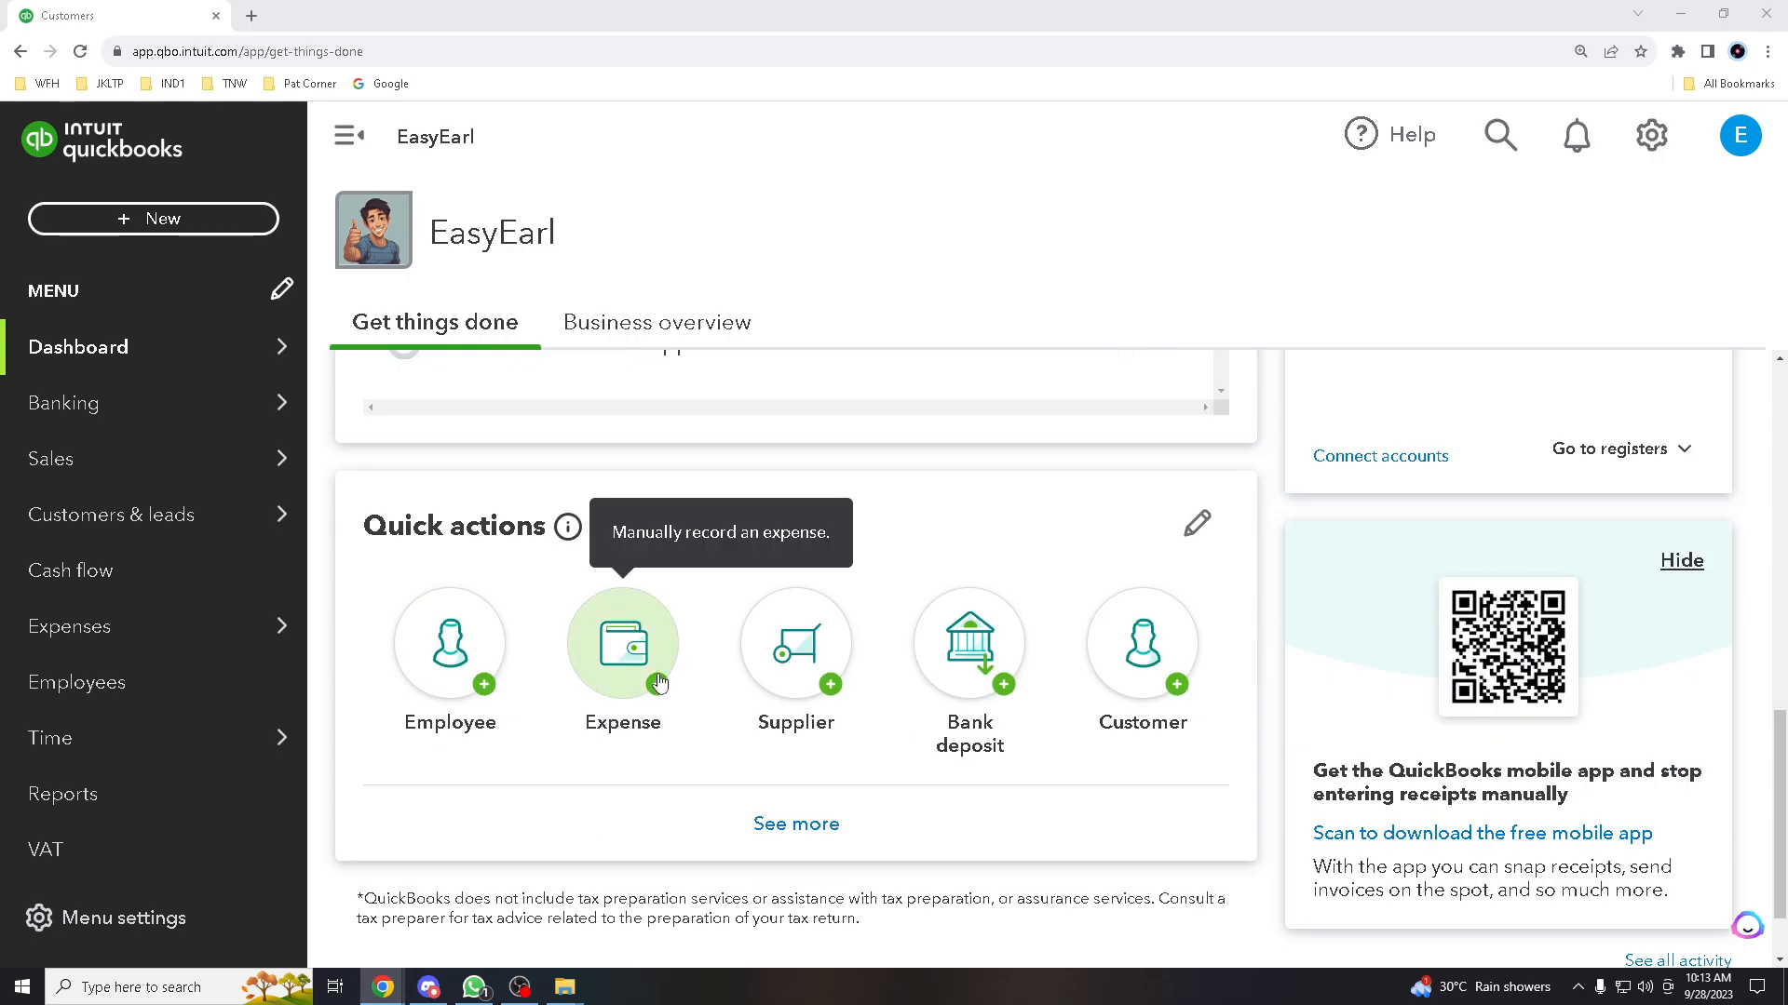
pyautogui.scroll(-1, 642, 678)
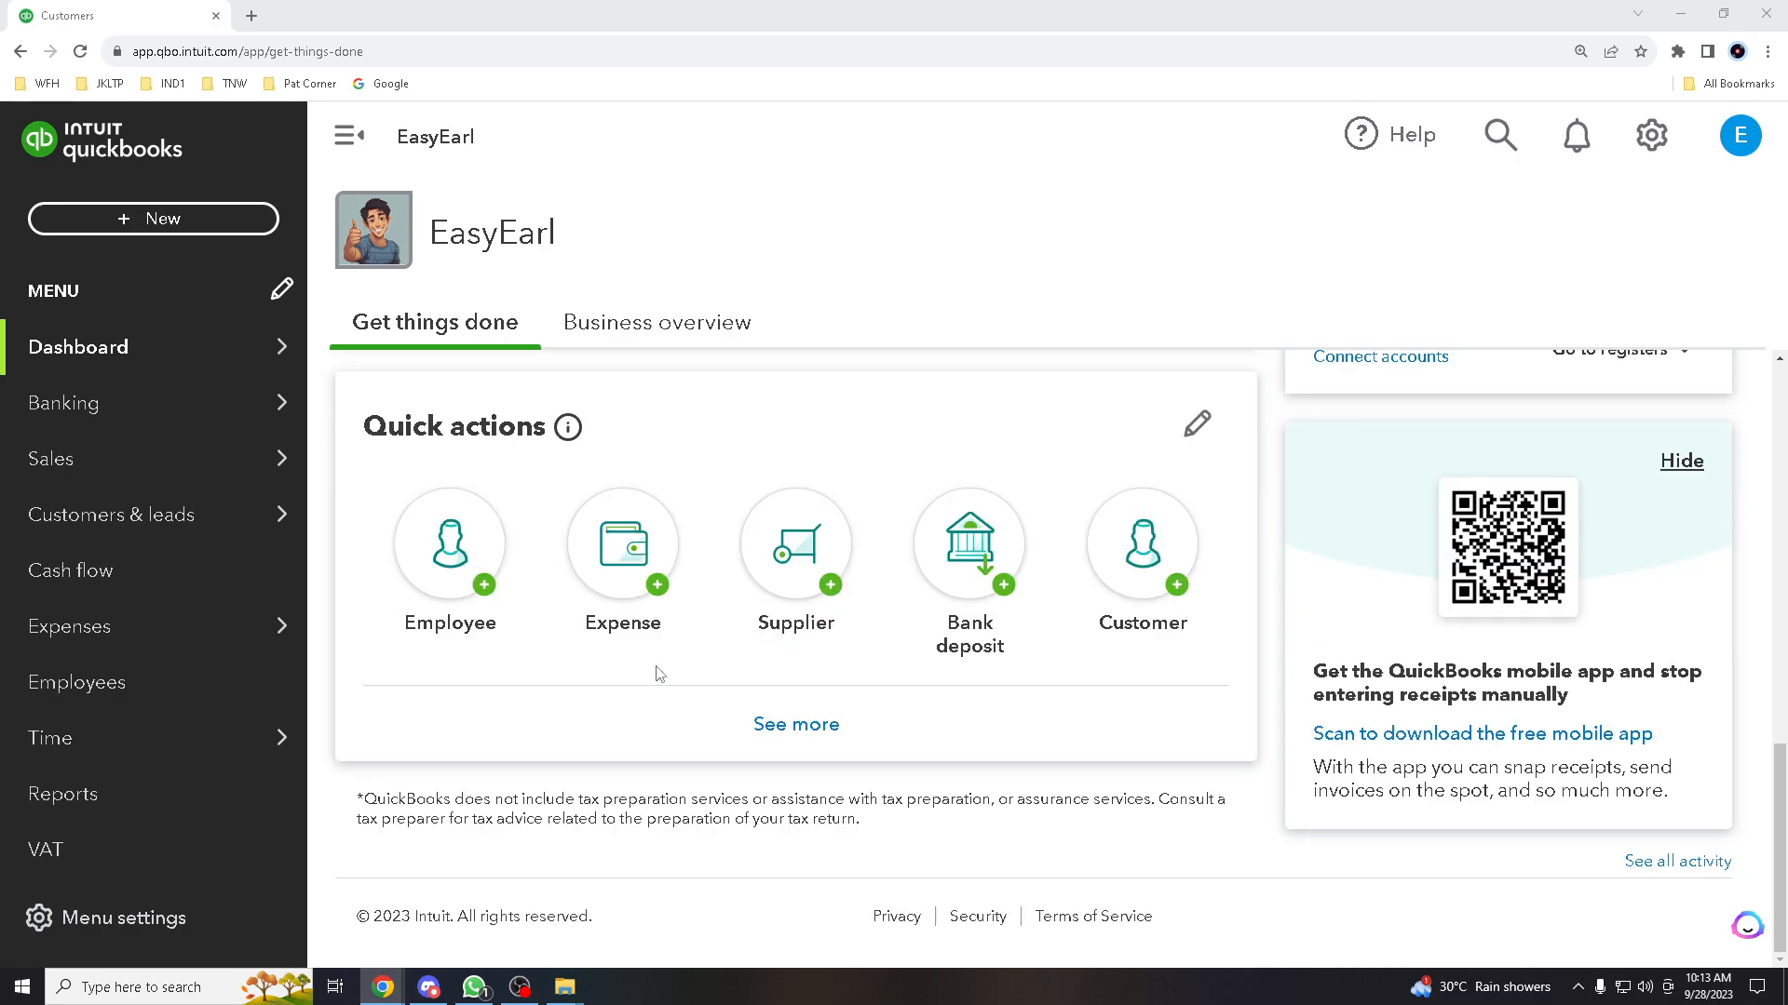
pyautogui.scroll(3, 569, 752)
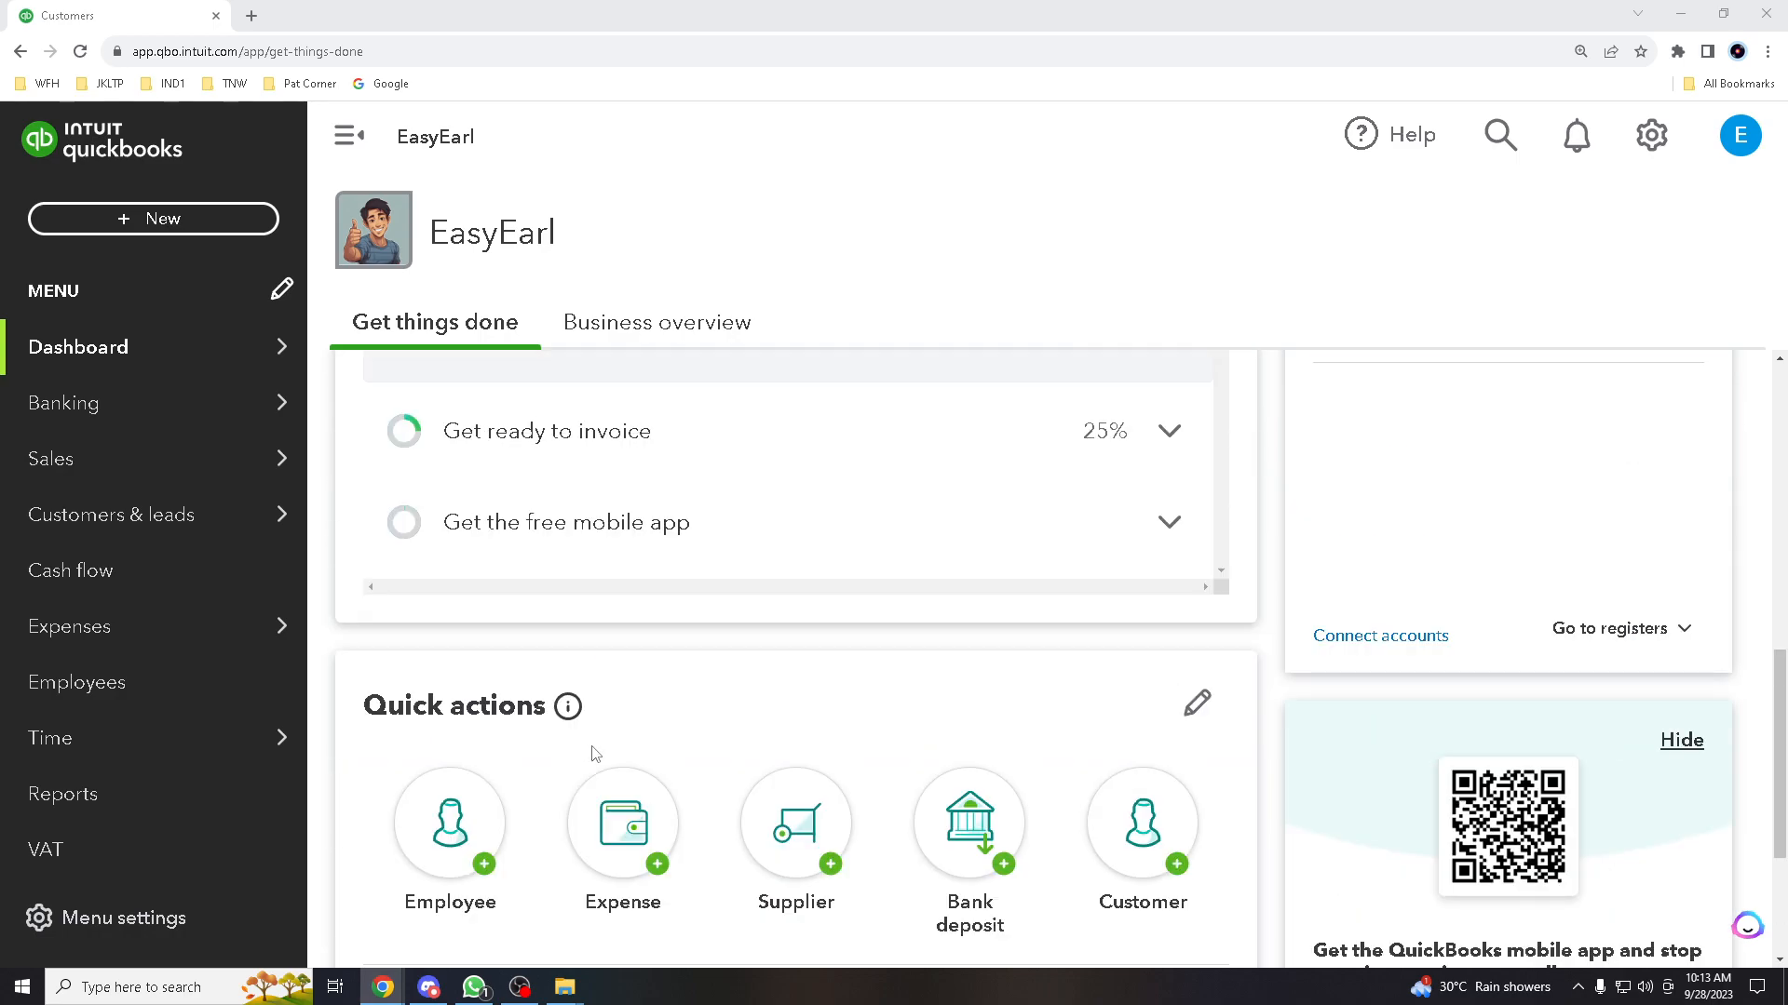
pyautogui.scroll(-2, 595, 750)
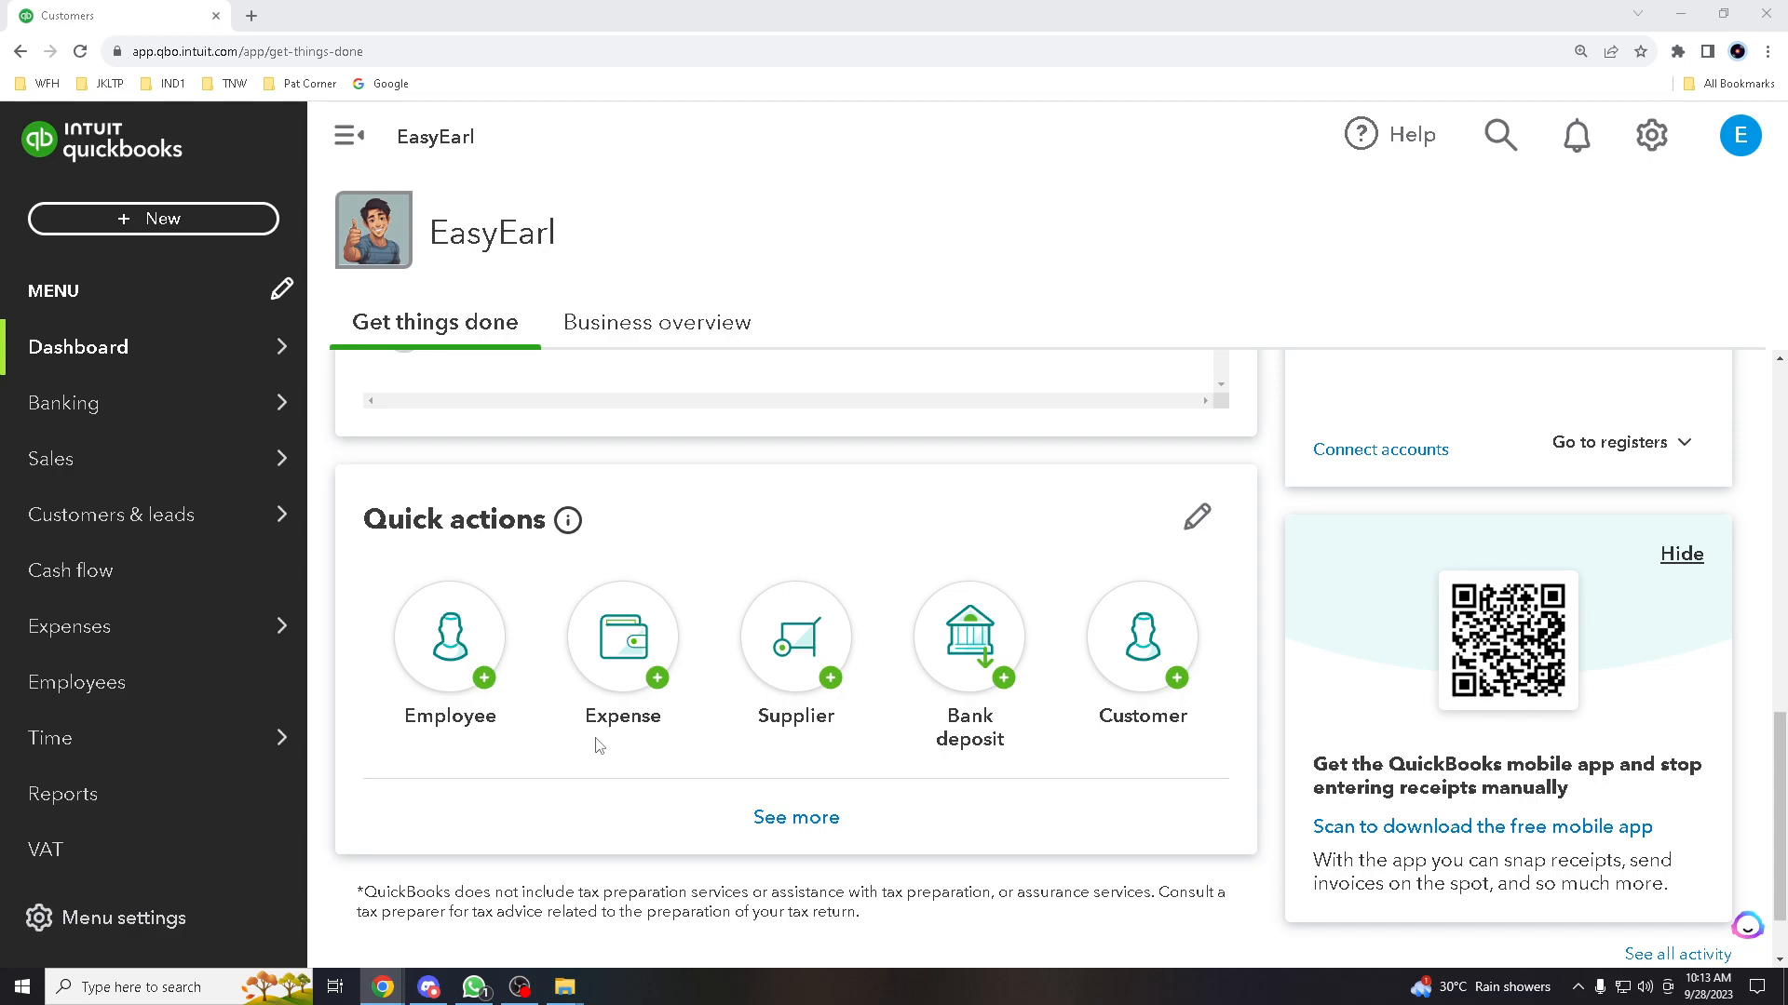
pyautogui.scroll(-1, 597, 746)
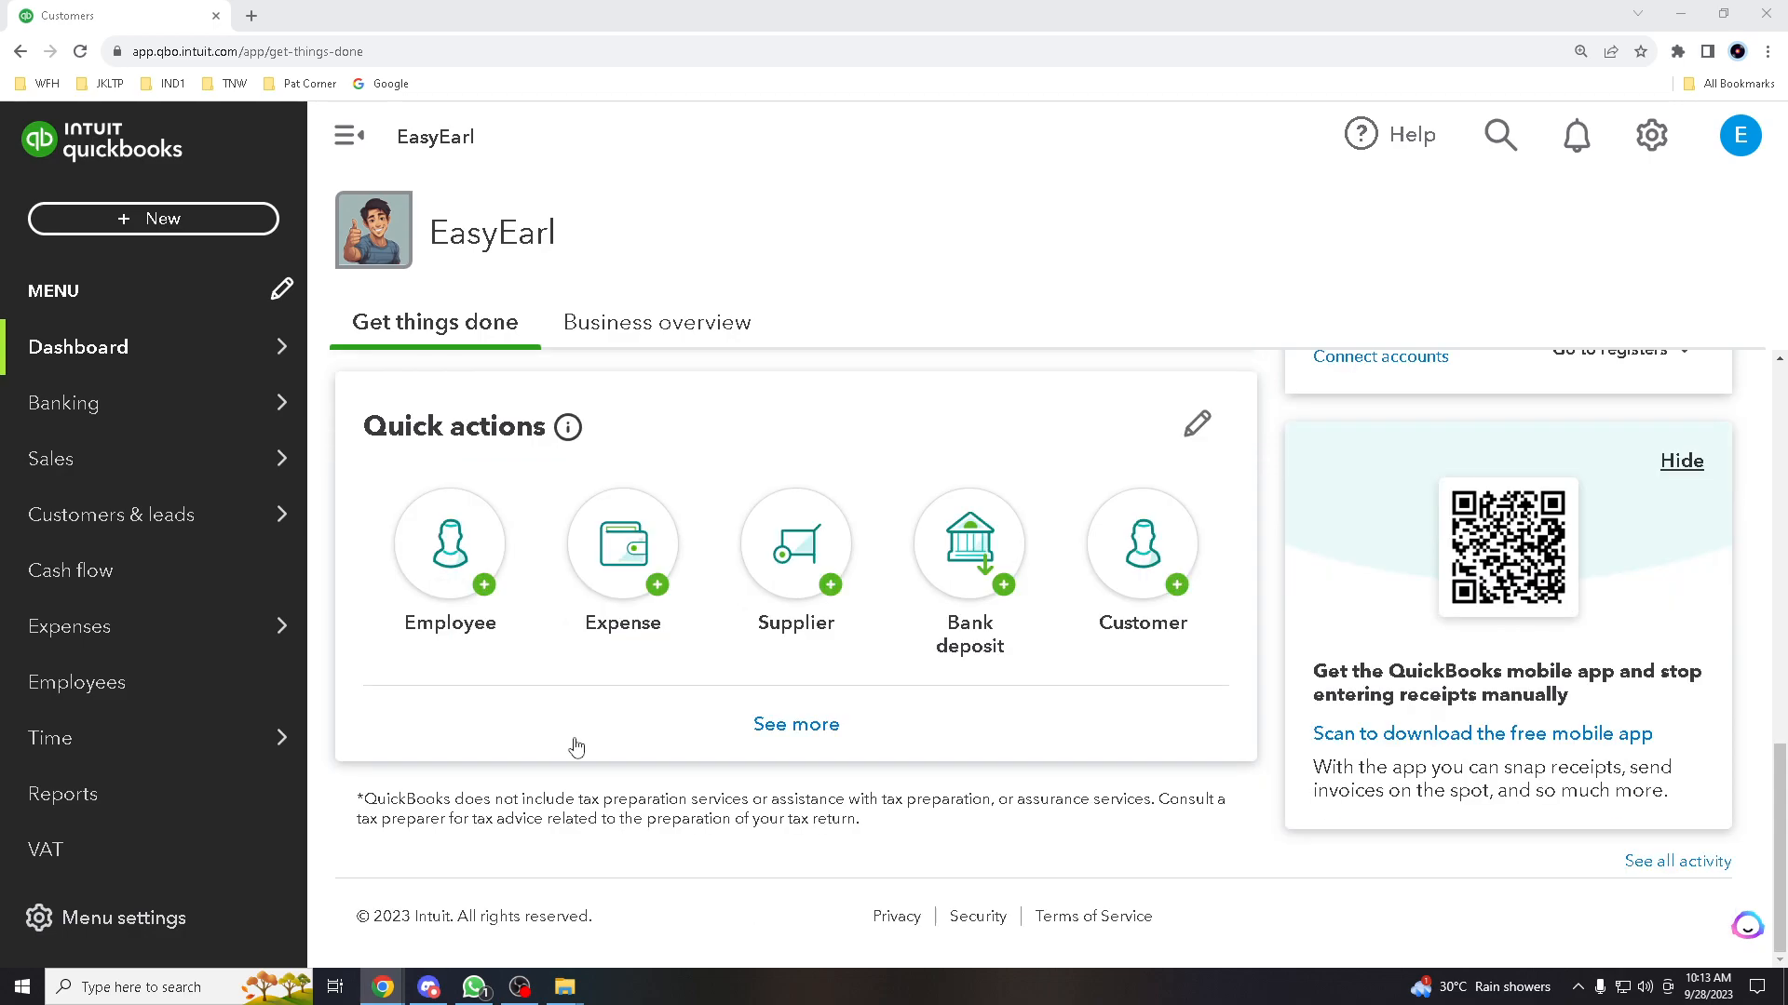
pyautogui.scroll(8, 570, 741)
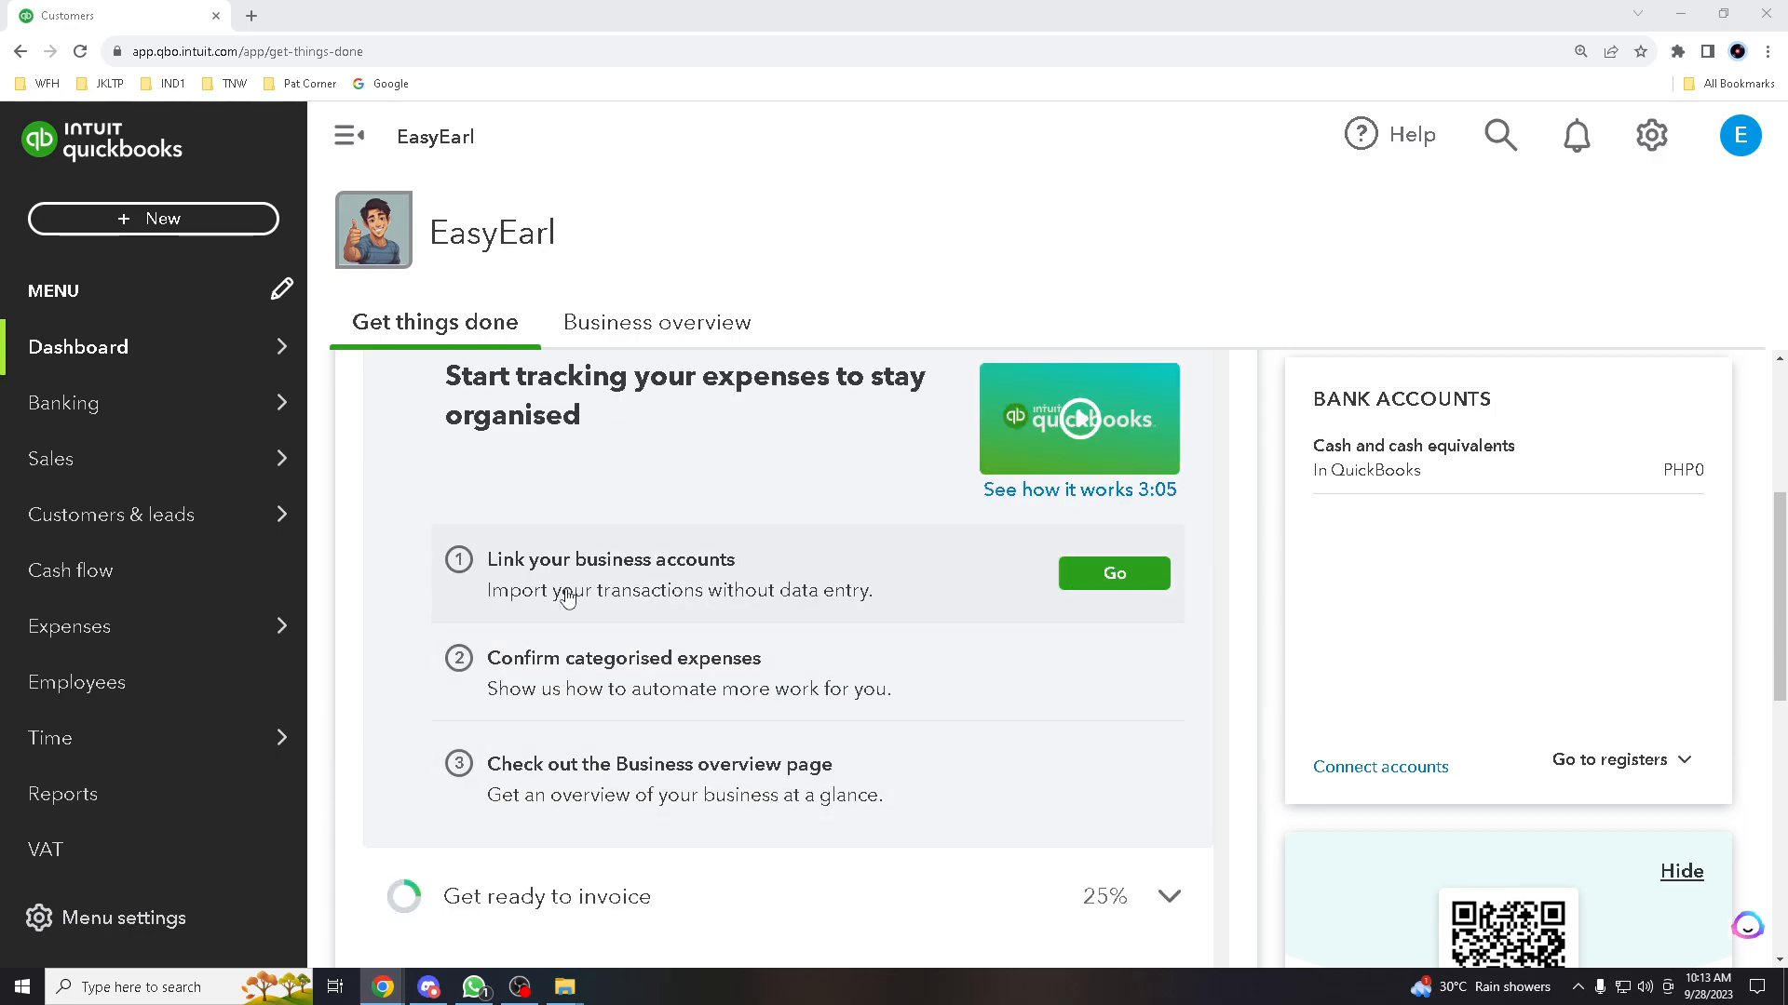
pyautogui.scroll(-8, 566, 597)
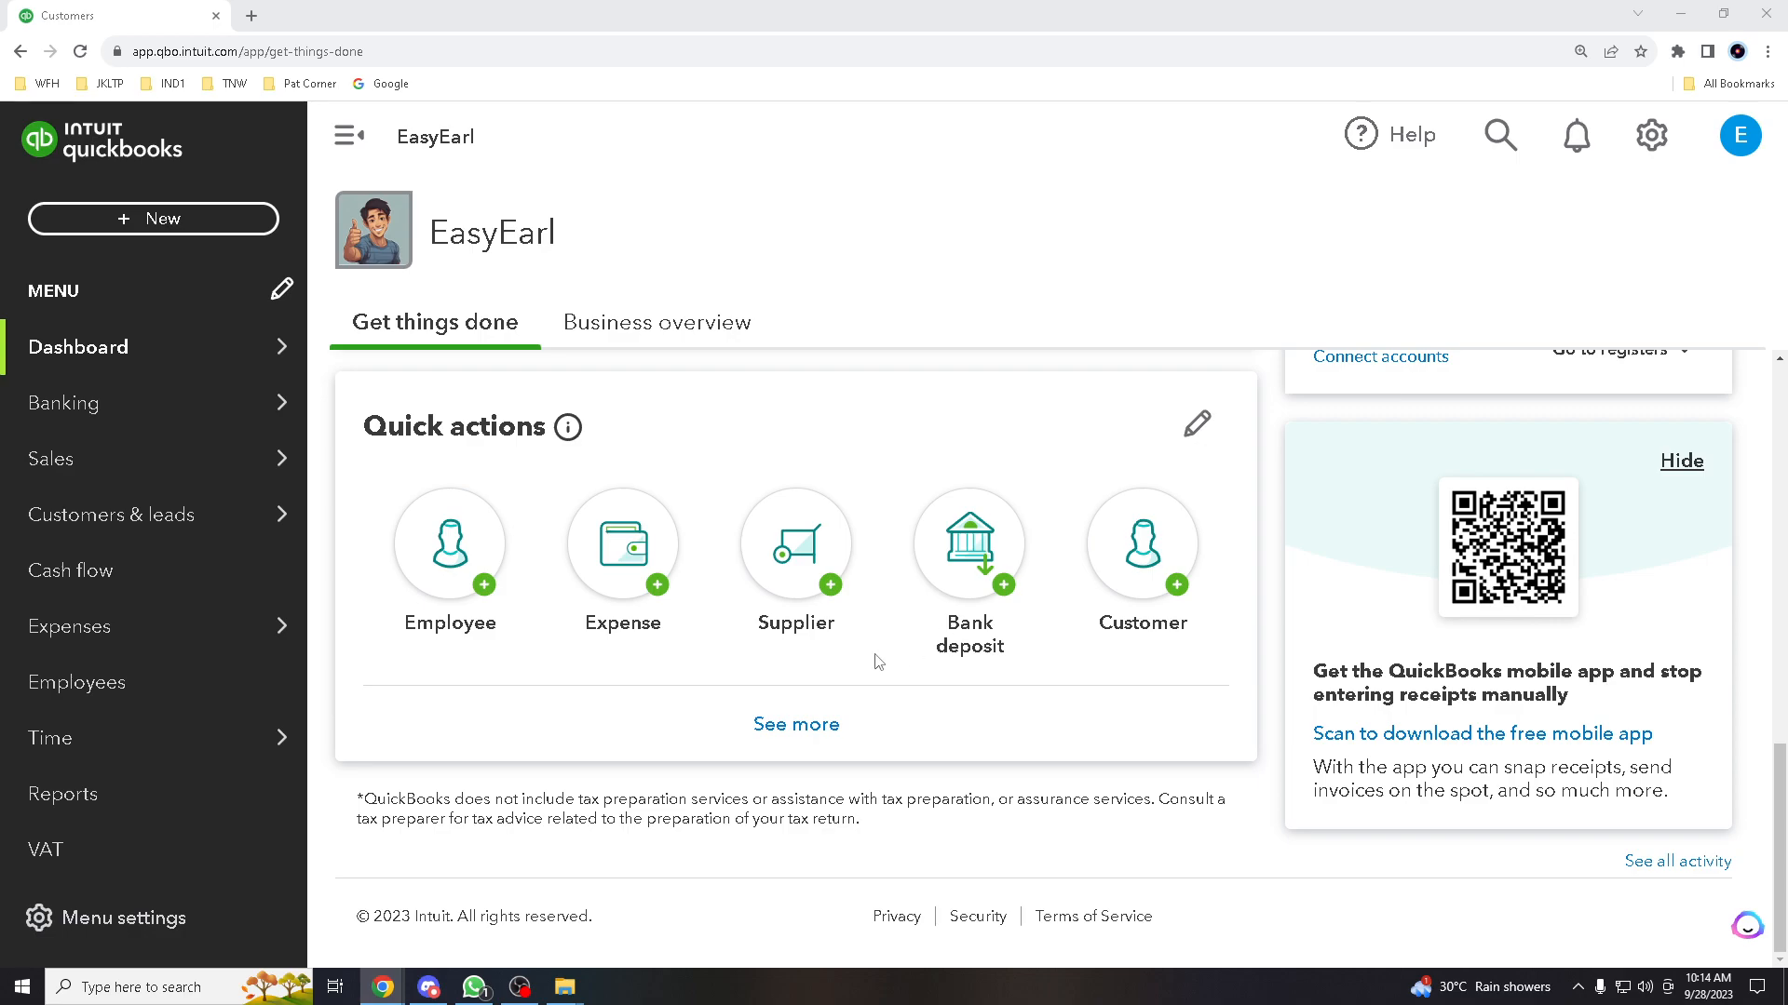
pyautogui.scroll(4, 654, 658)
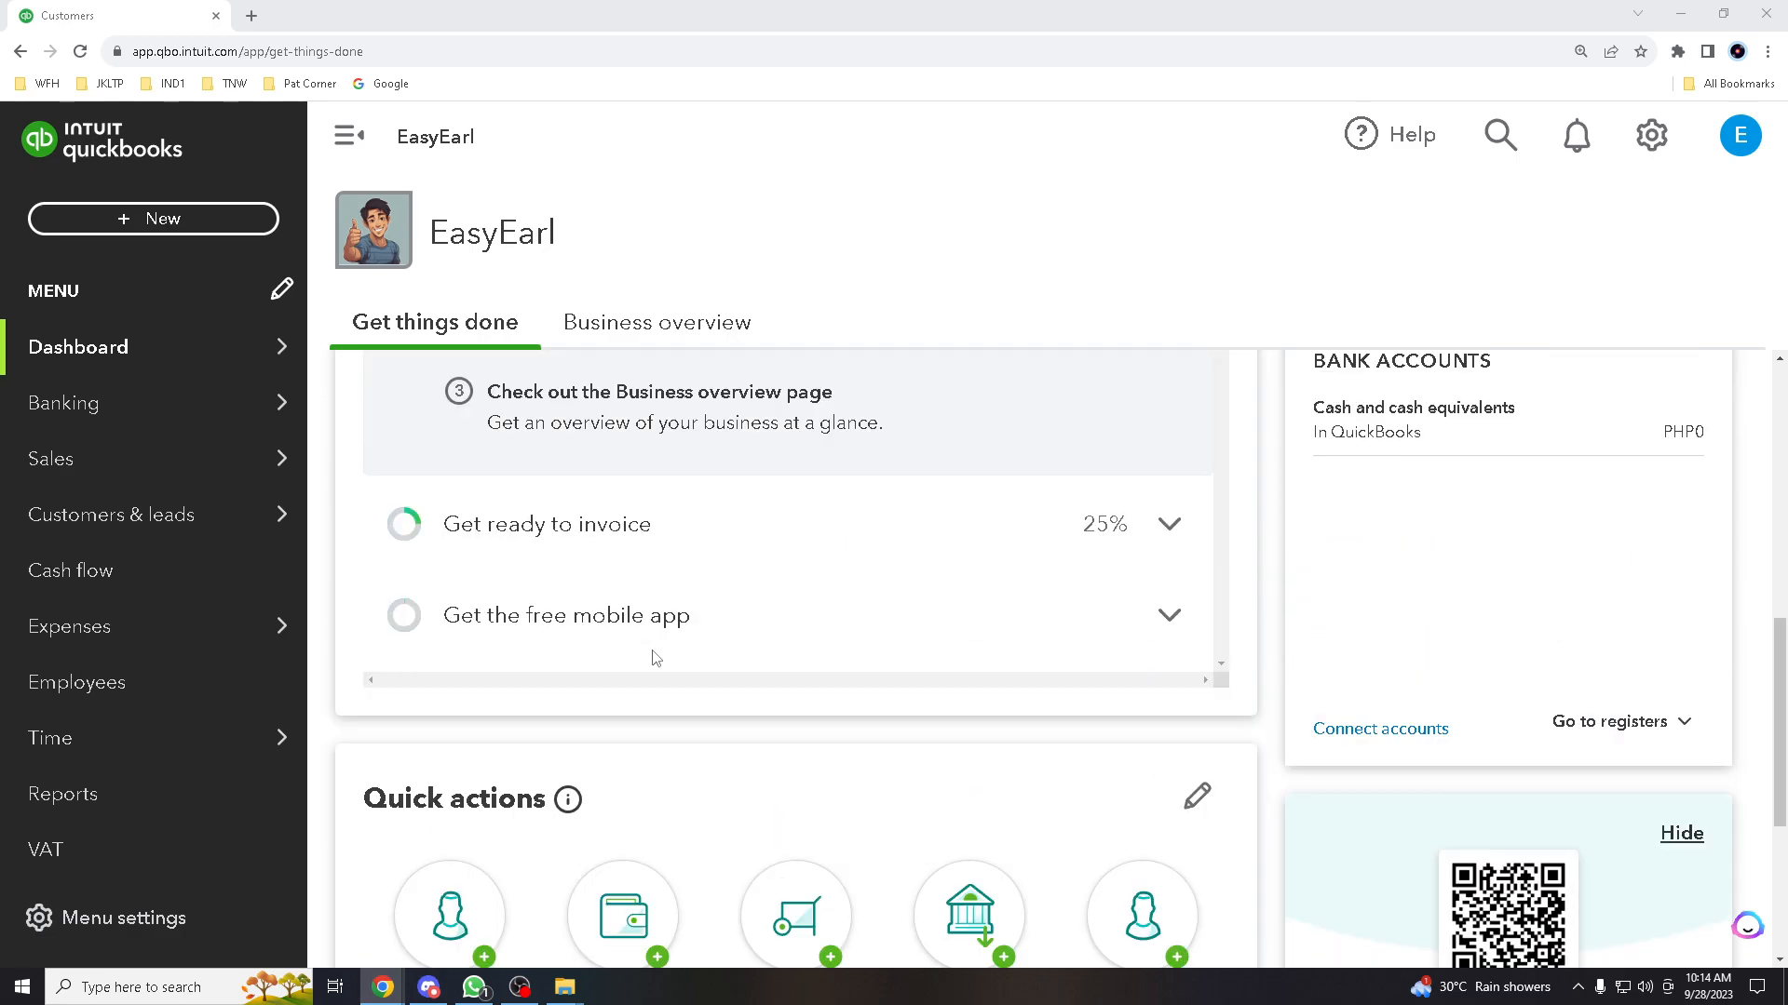
pyautogui.scroll(3, 655, 658)
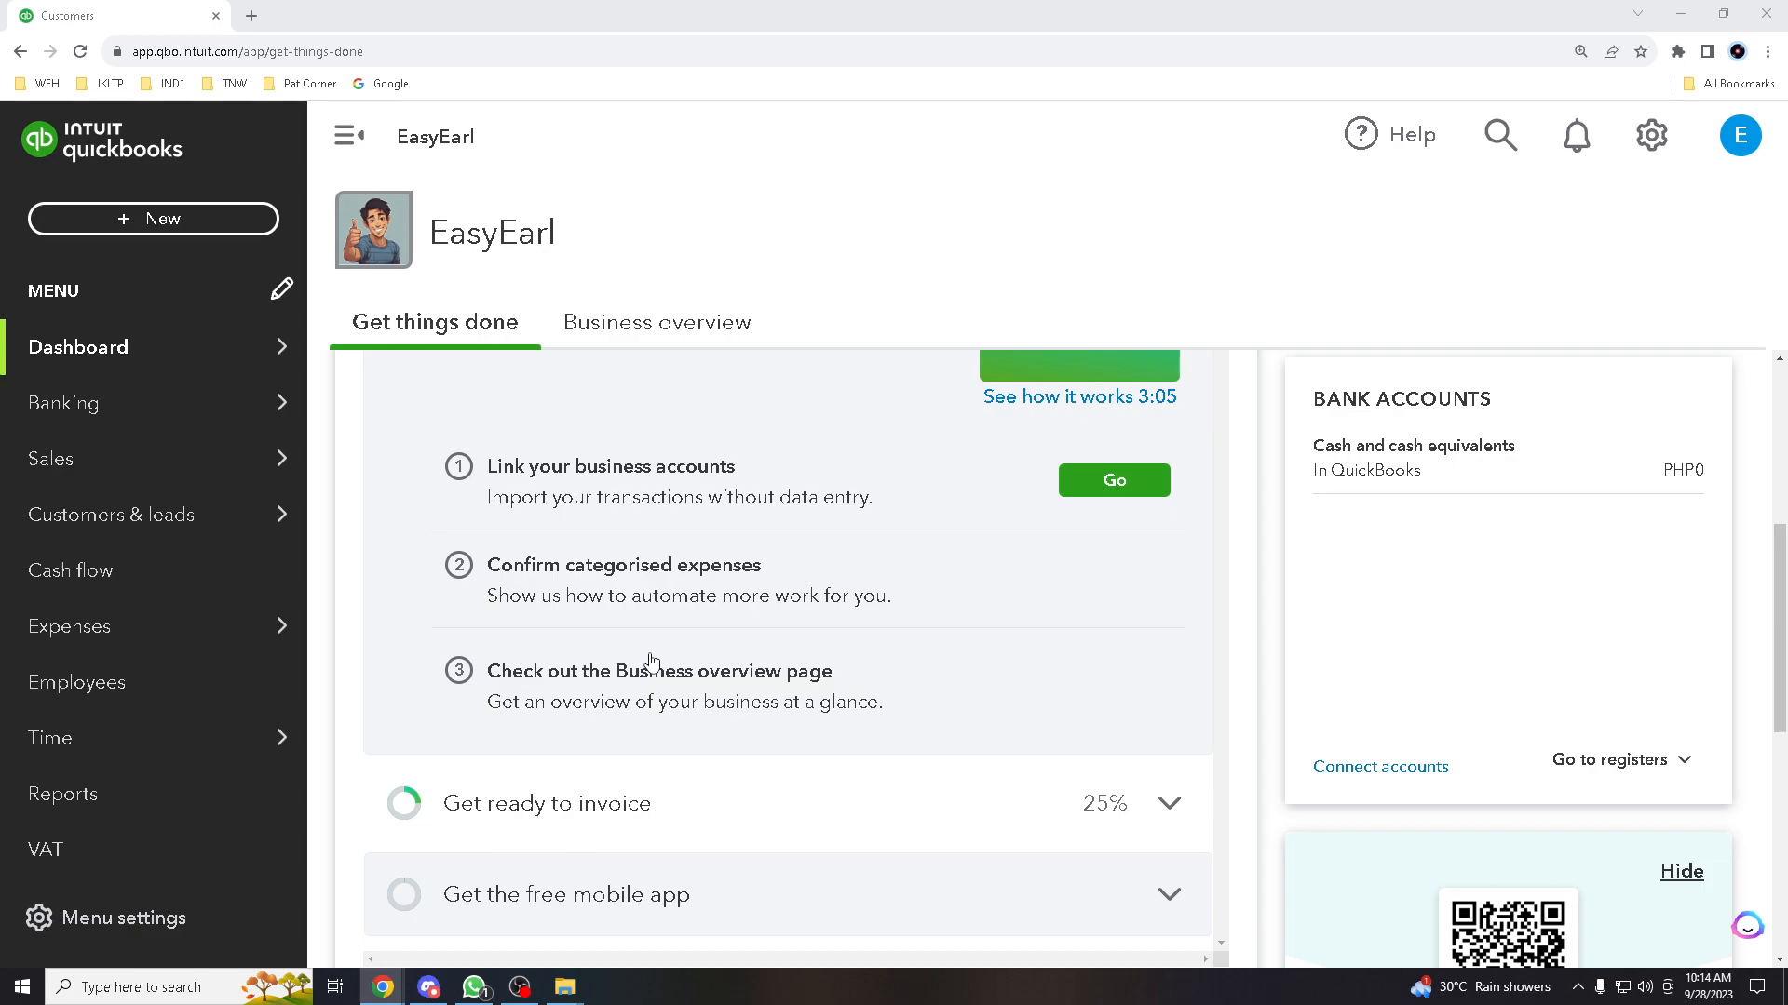
pyautogui.scroll(-4, 651, 660)
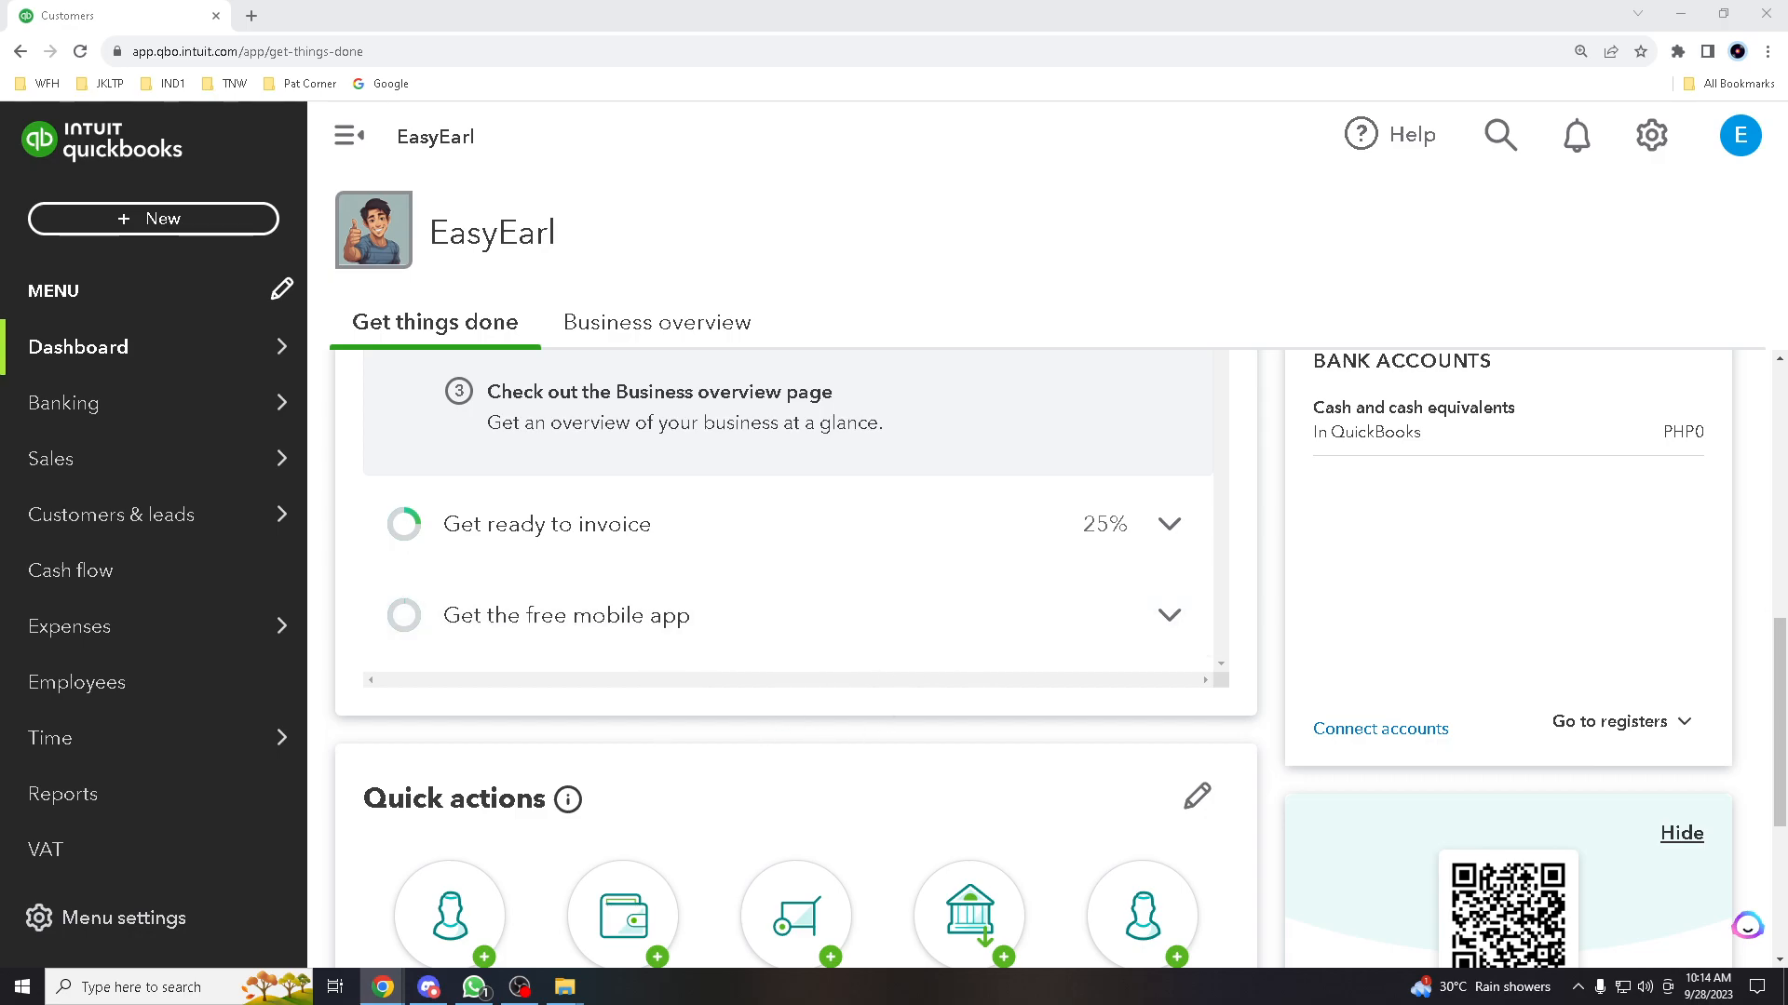
pyautogui.scroll(-3, 459, 626)
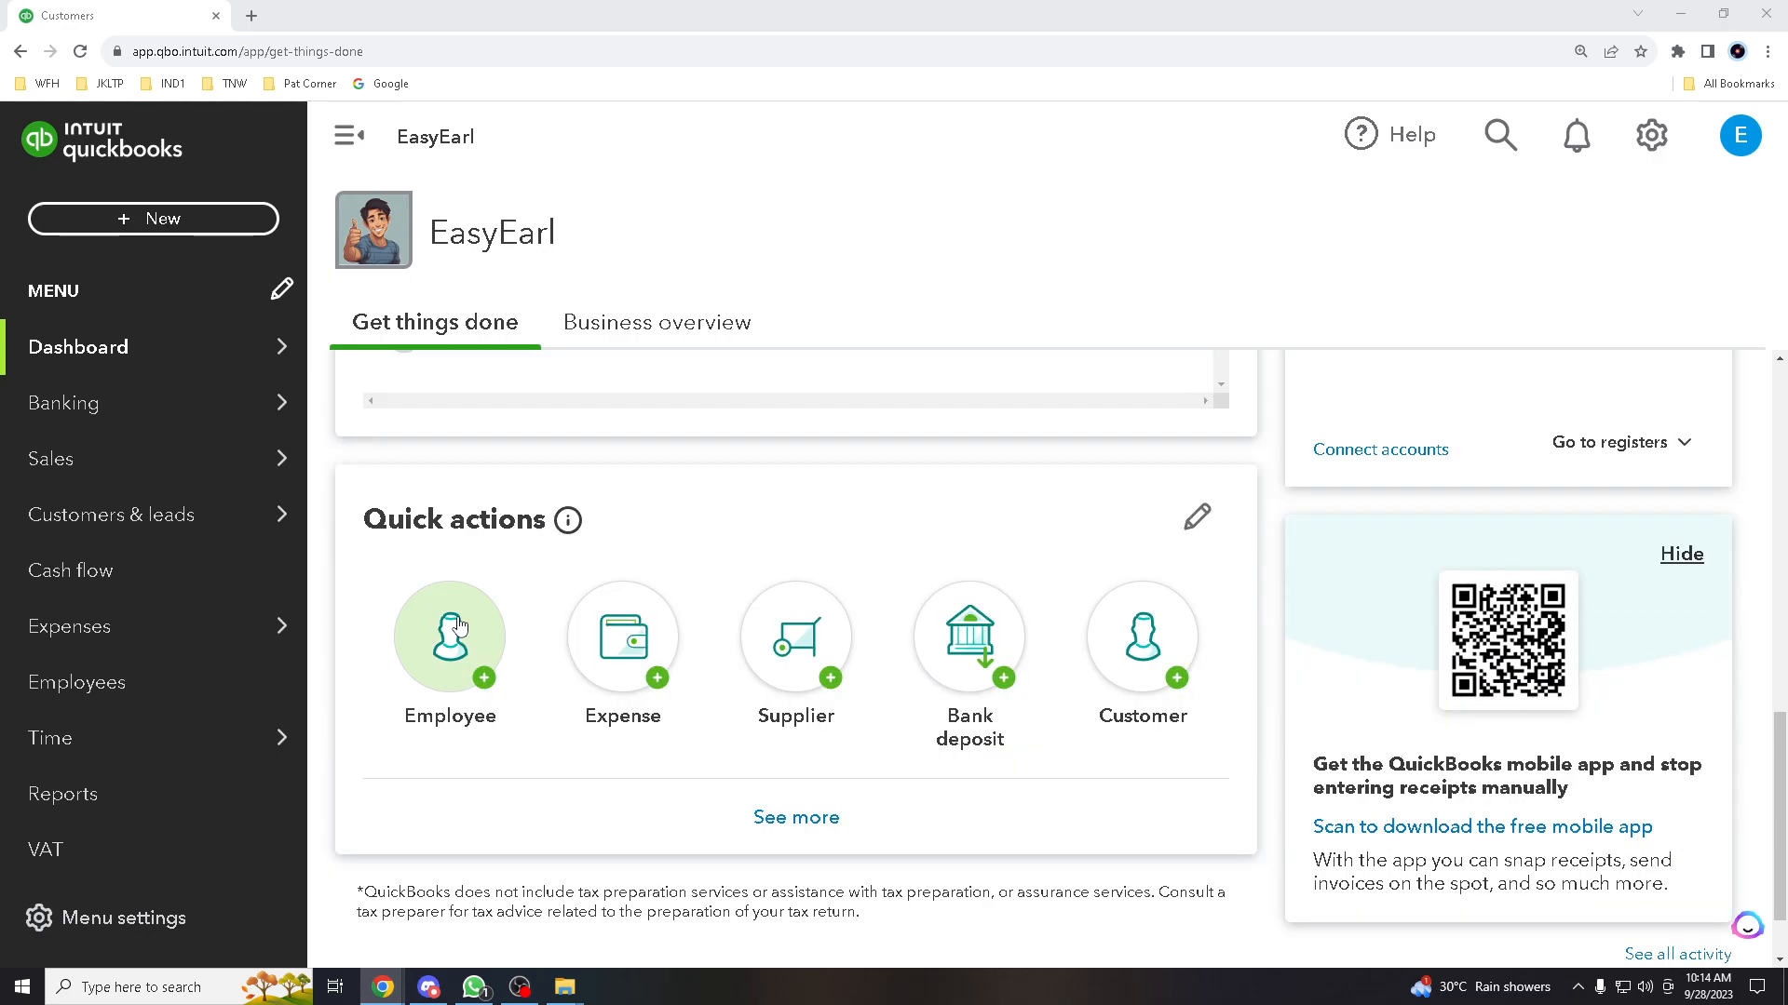
pyautogui.scroll(-1, 459, 626)
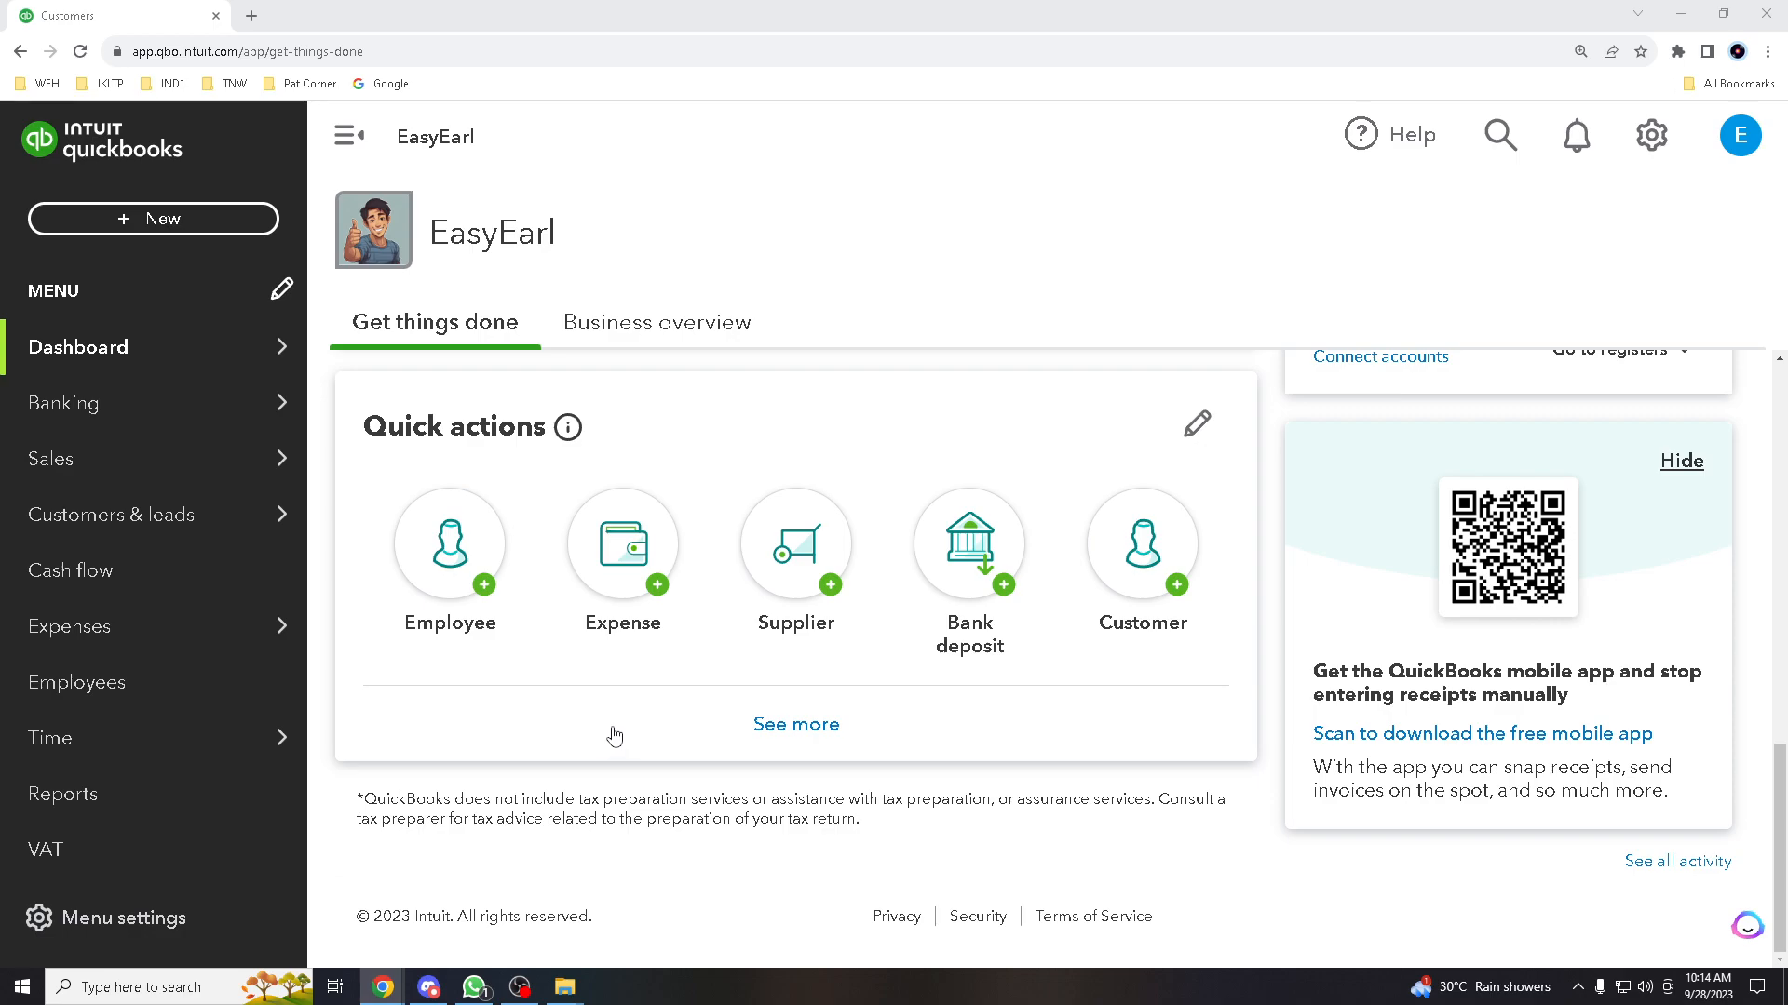
pyautogui.scroll(4, 607, 736)
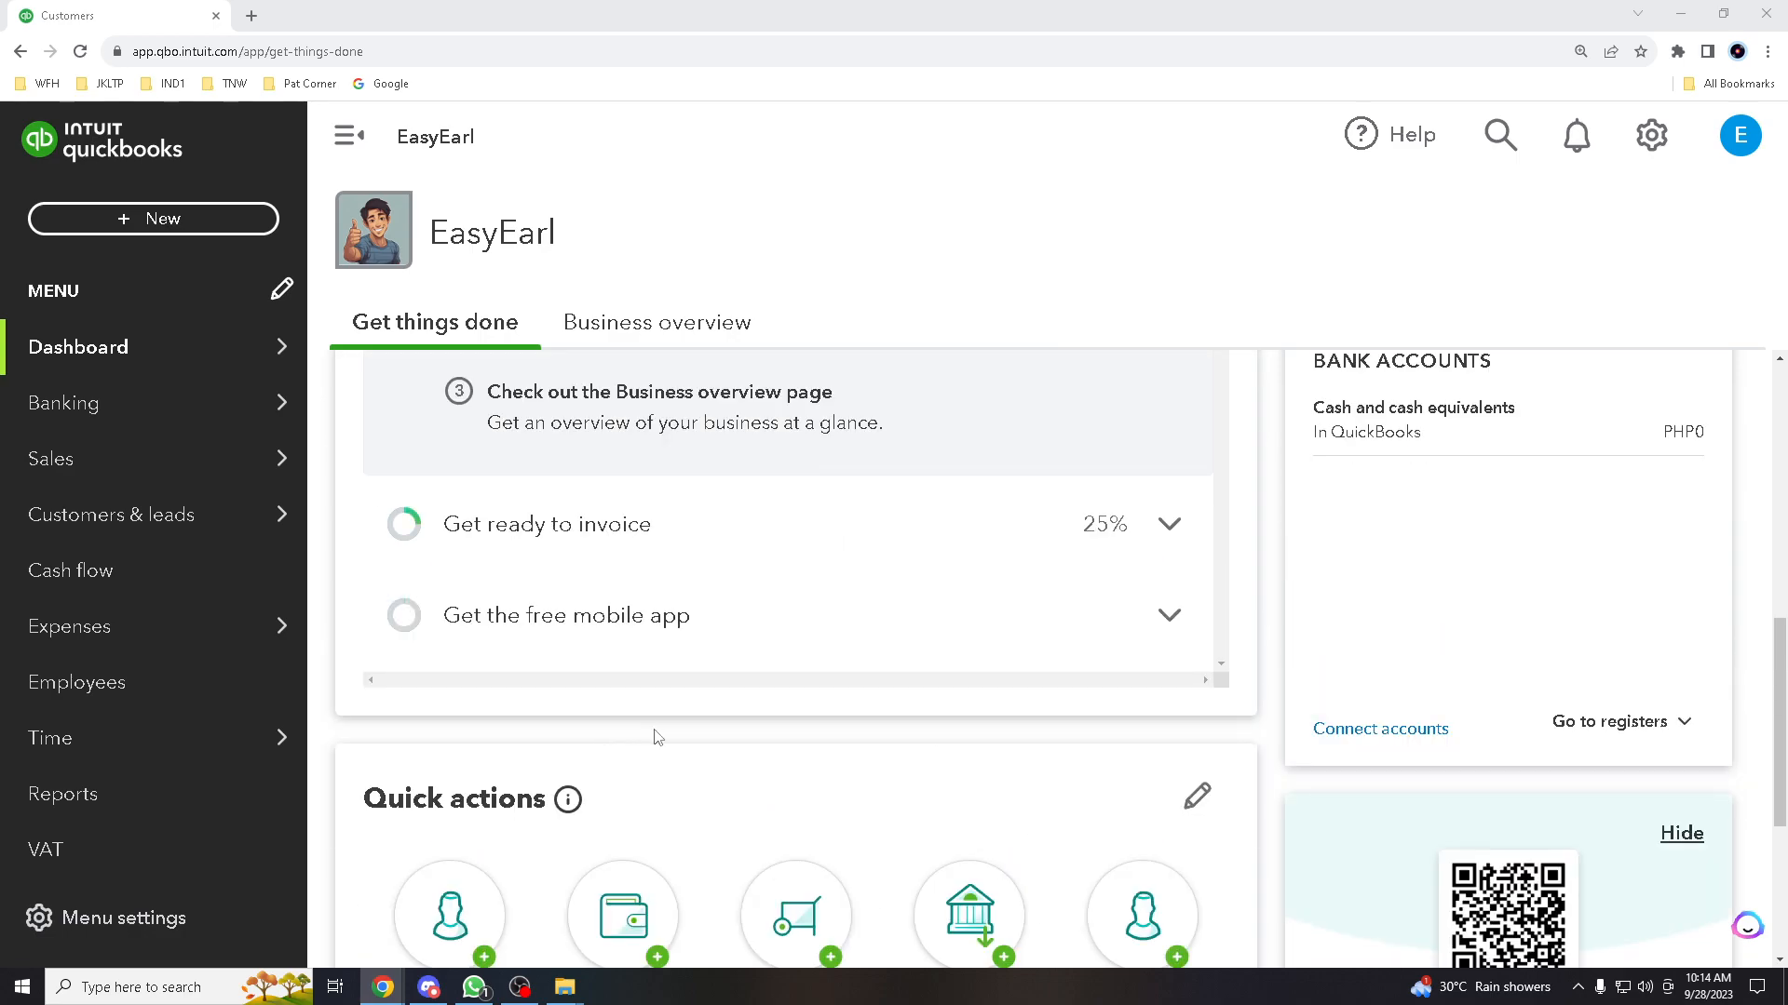
pyautogui.scroll(-2, 643, 726)
pyautogui.scroll(-2, 619, 731)
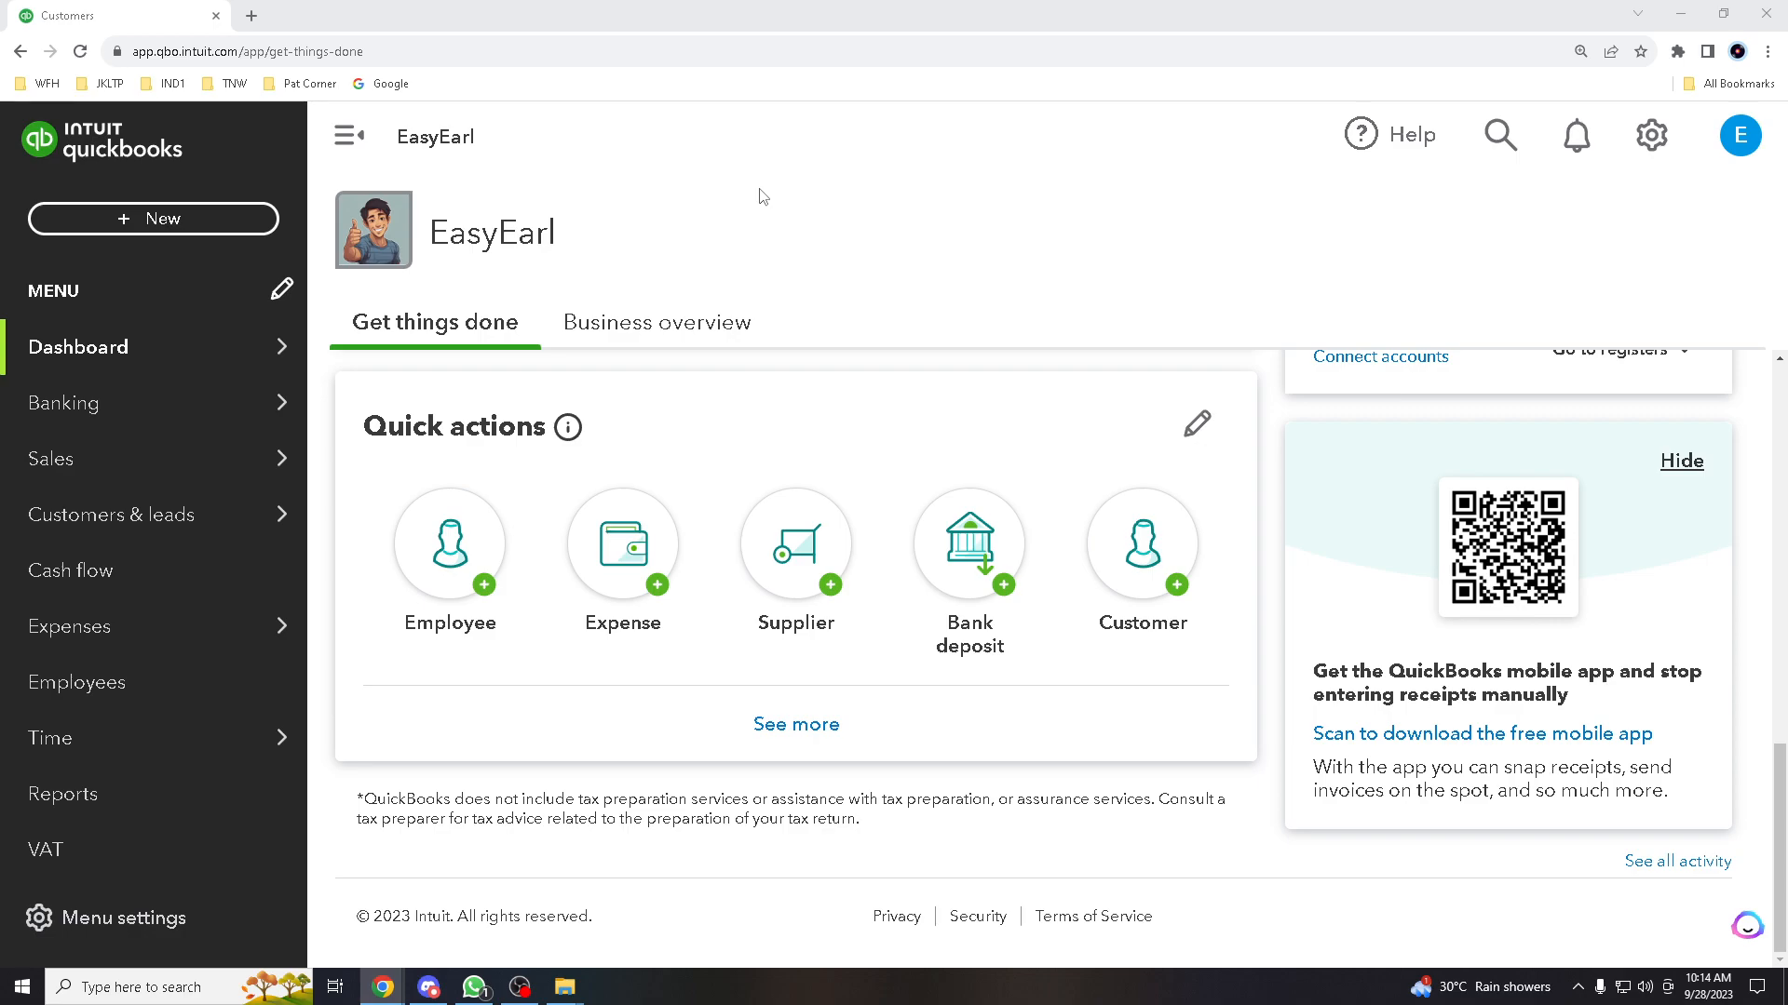
# Go to Sales > Customers to list Sample Customer with its PHP5.00 open balance
pyautogui.moveTo(121, 363)
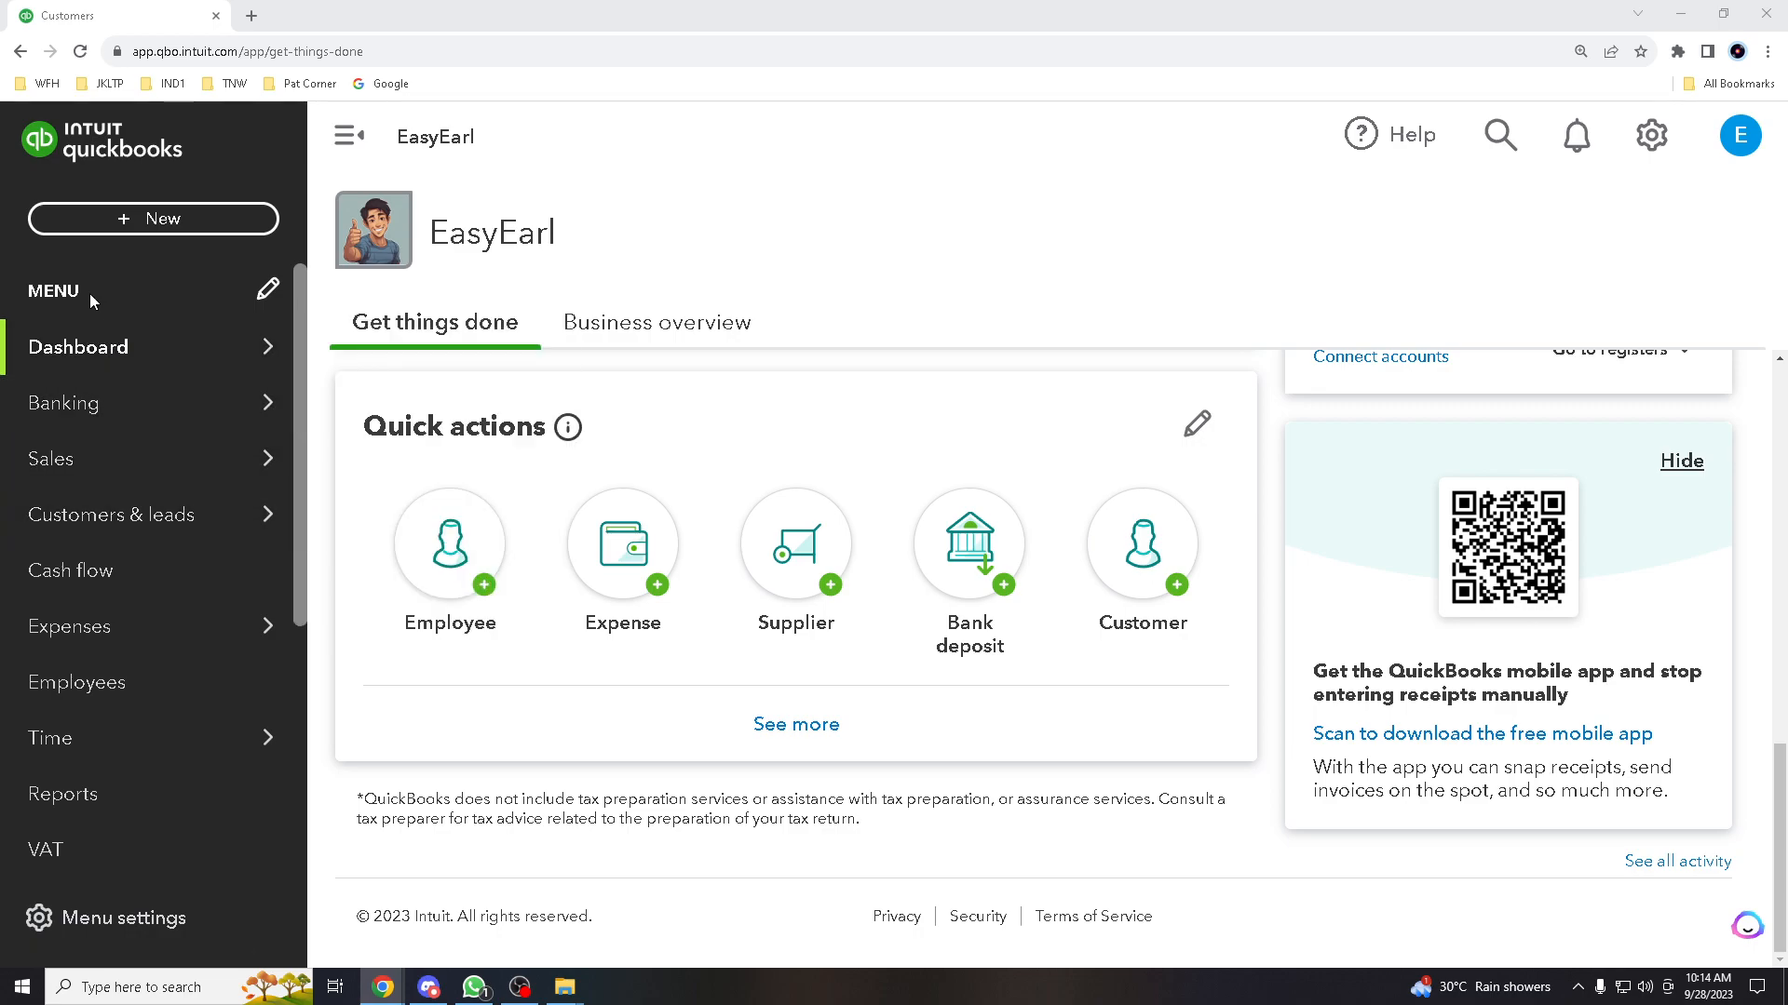
pyautogui.moveTo(106, 458)
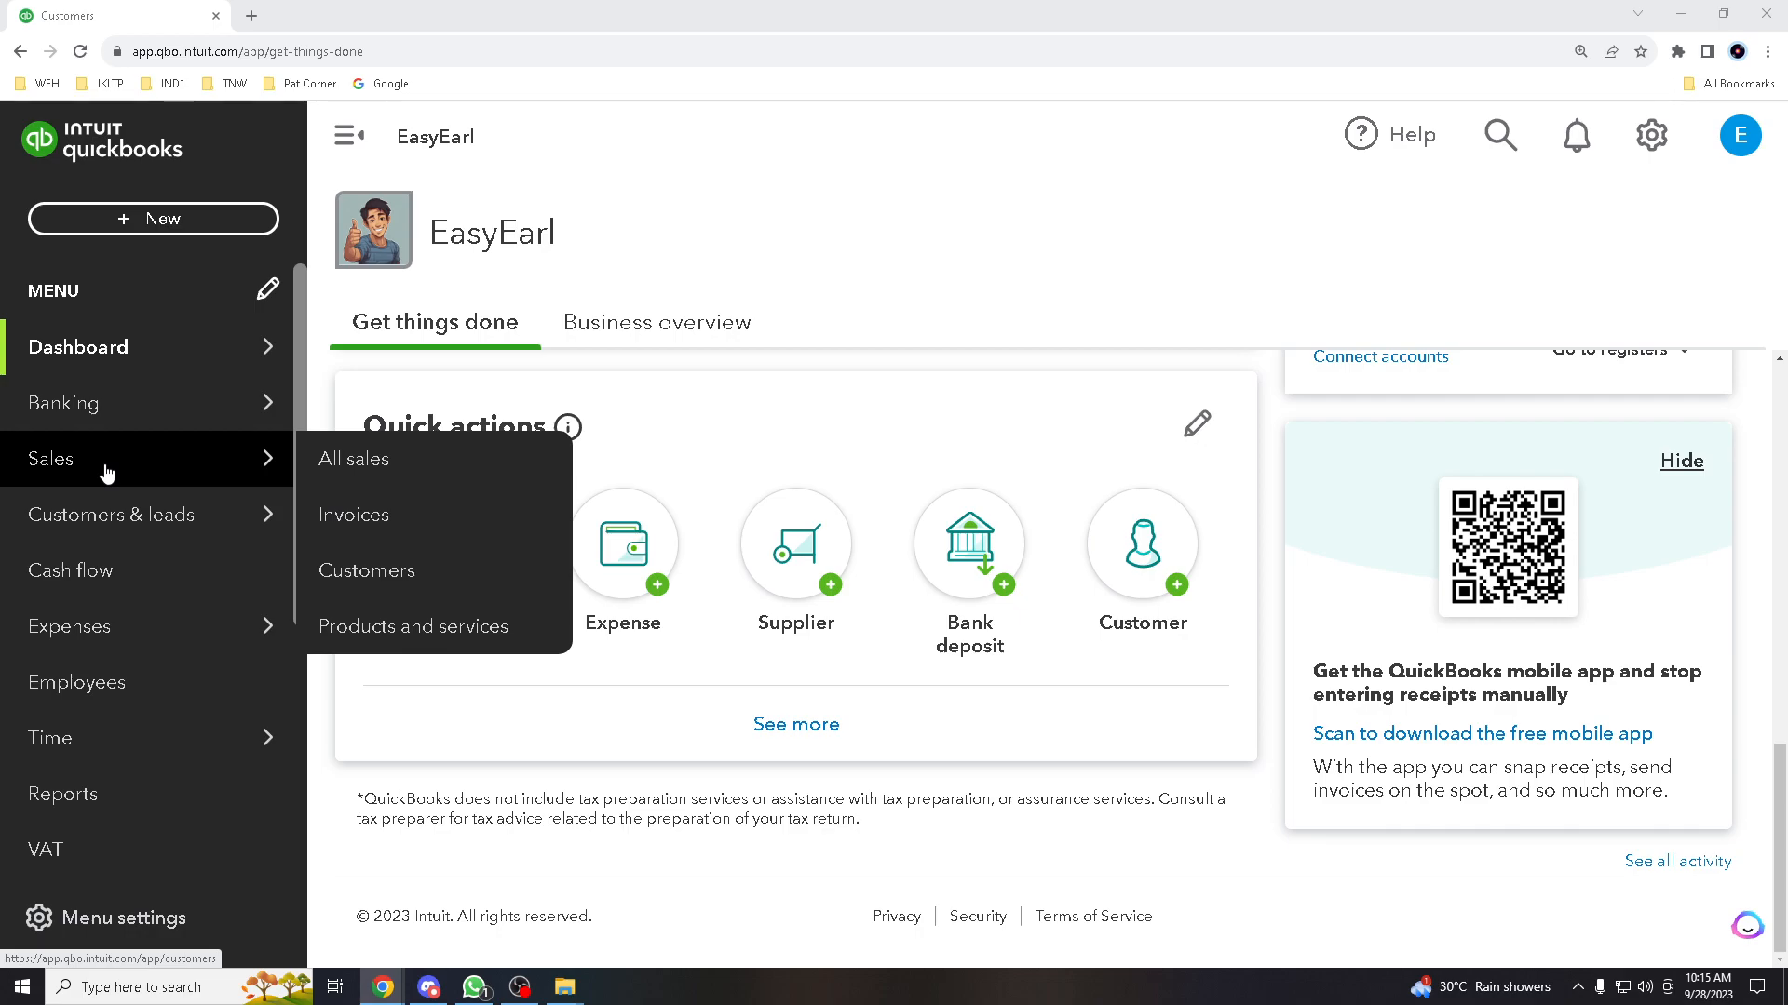
pyautogui.click(352, 579)
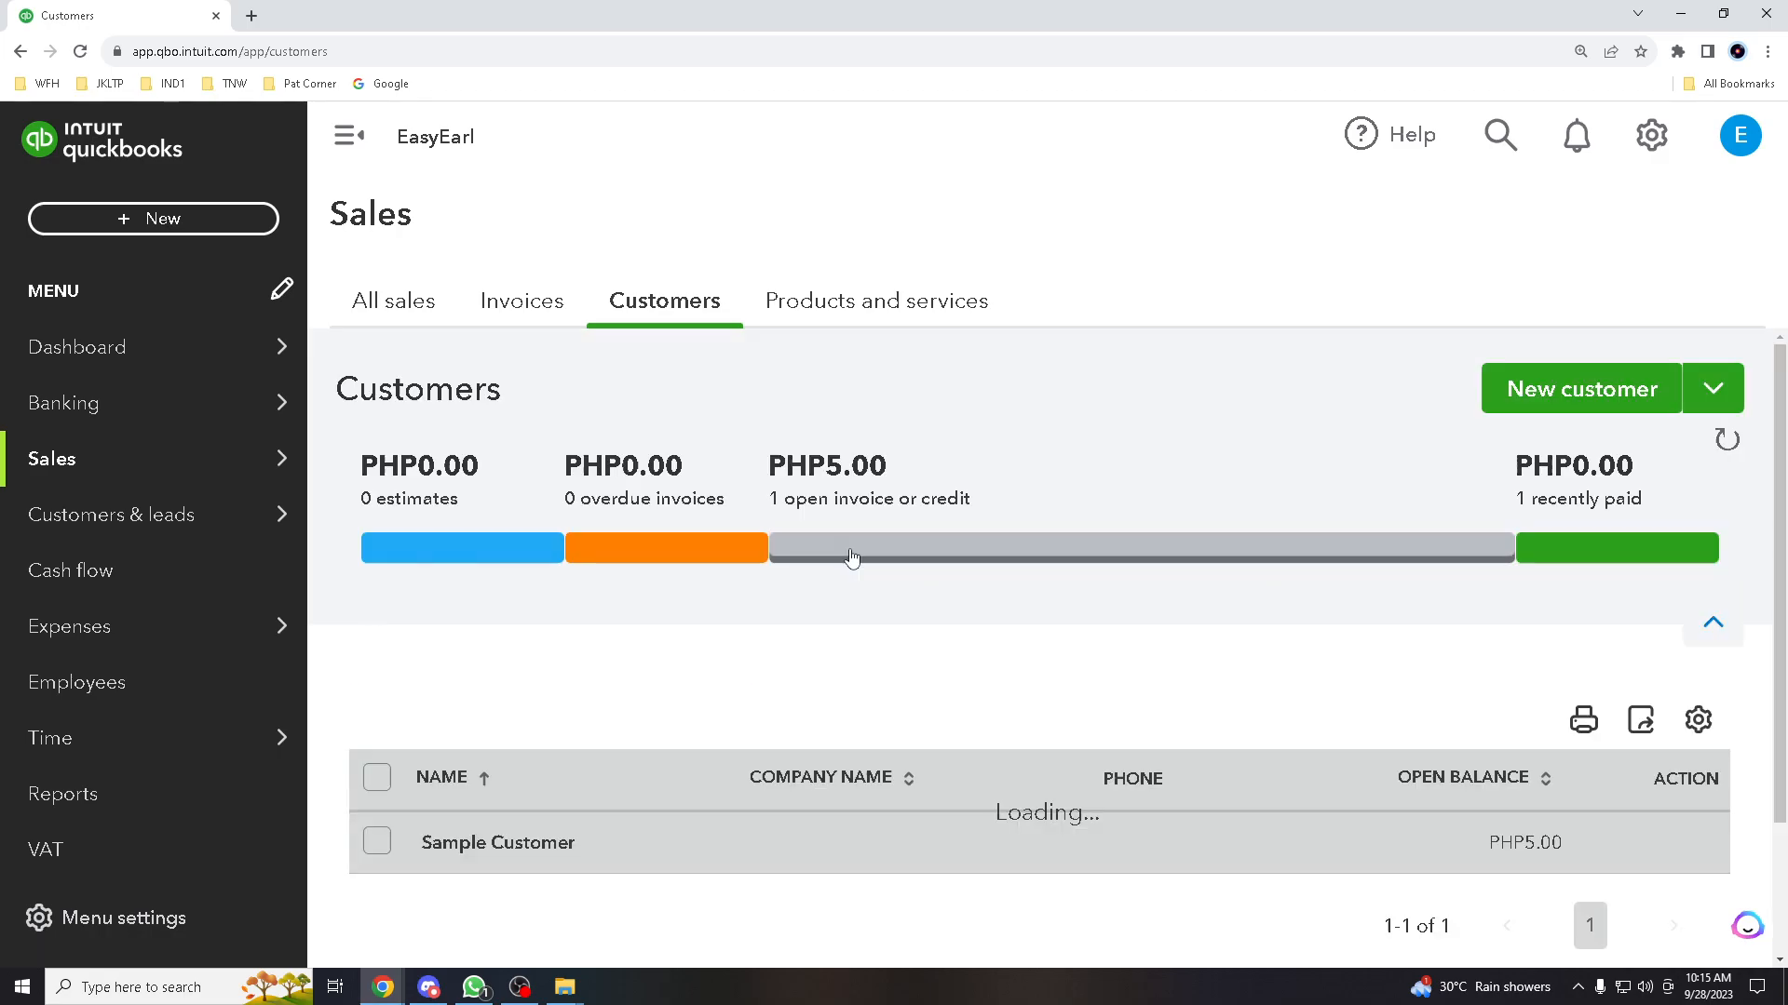
# Select Sample Customer, review Batch actions, then expand the Receive payment row menu
pyautogui.scroll(-3, 747, 568)
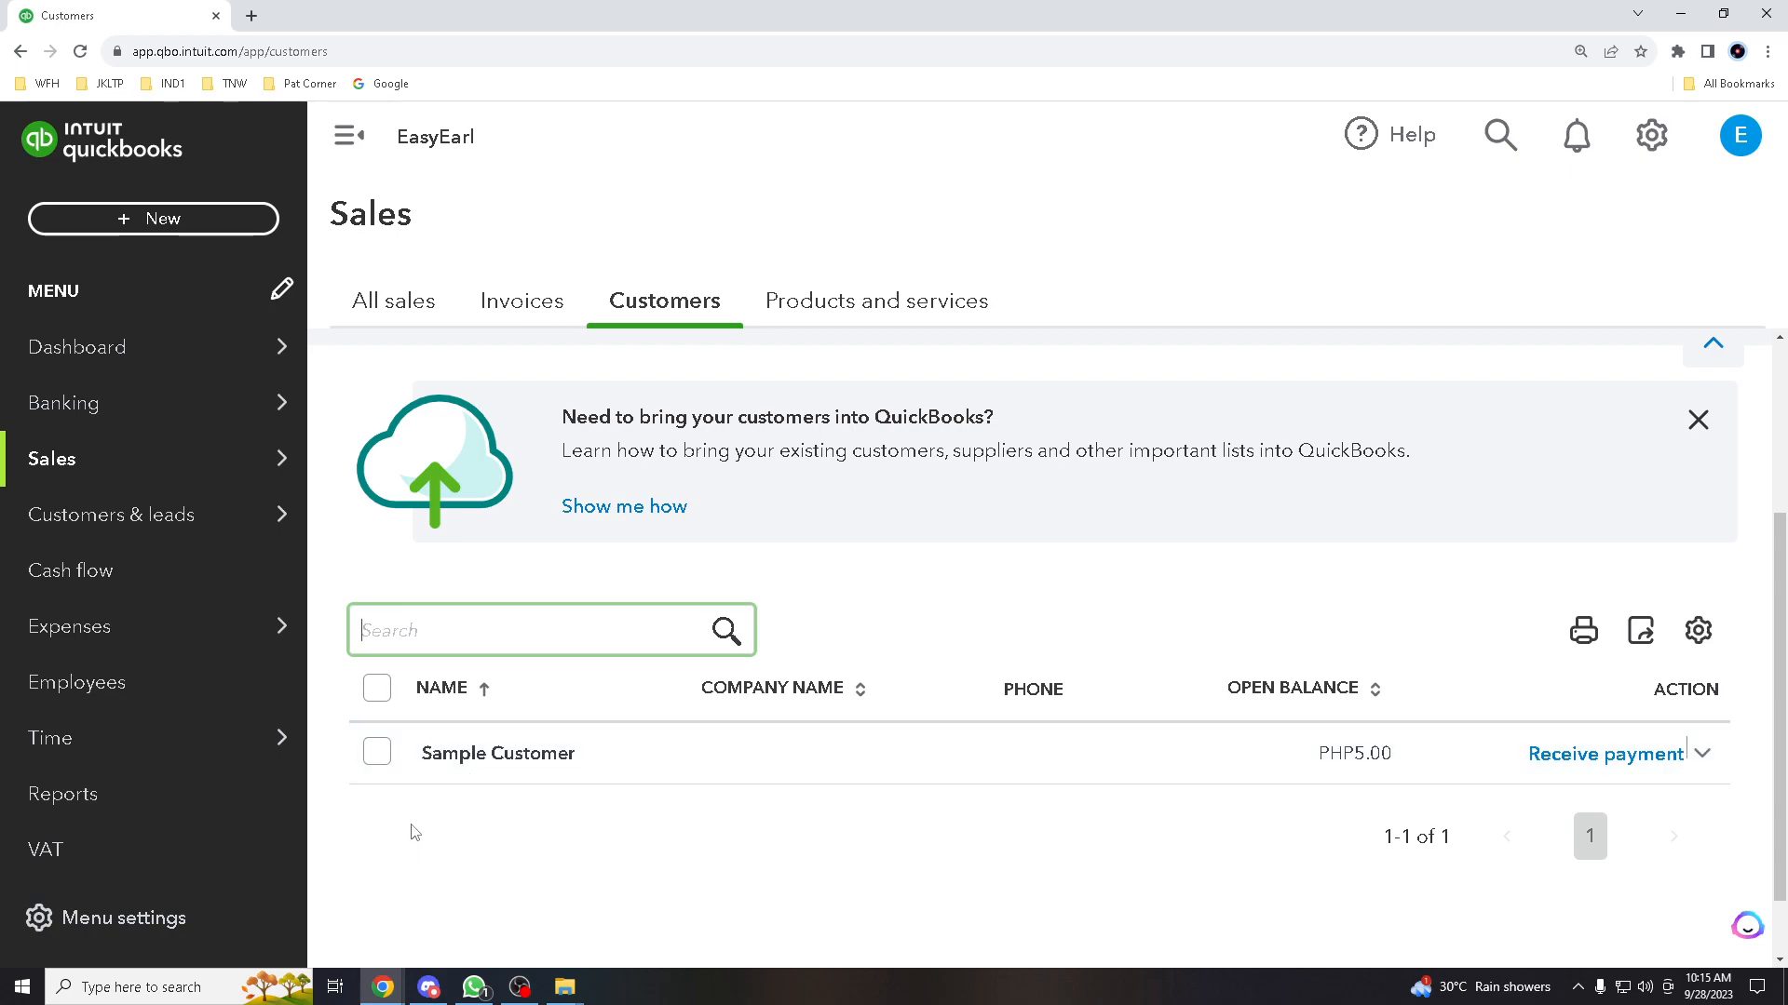
pyautogui.click(376, 766)
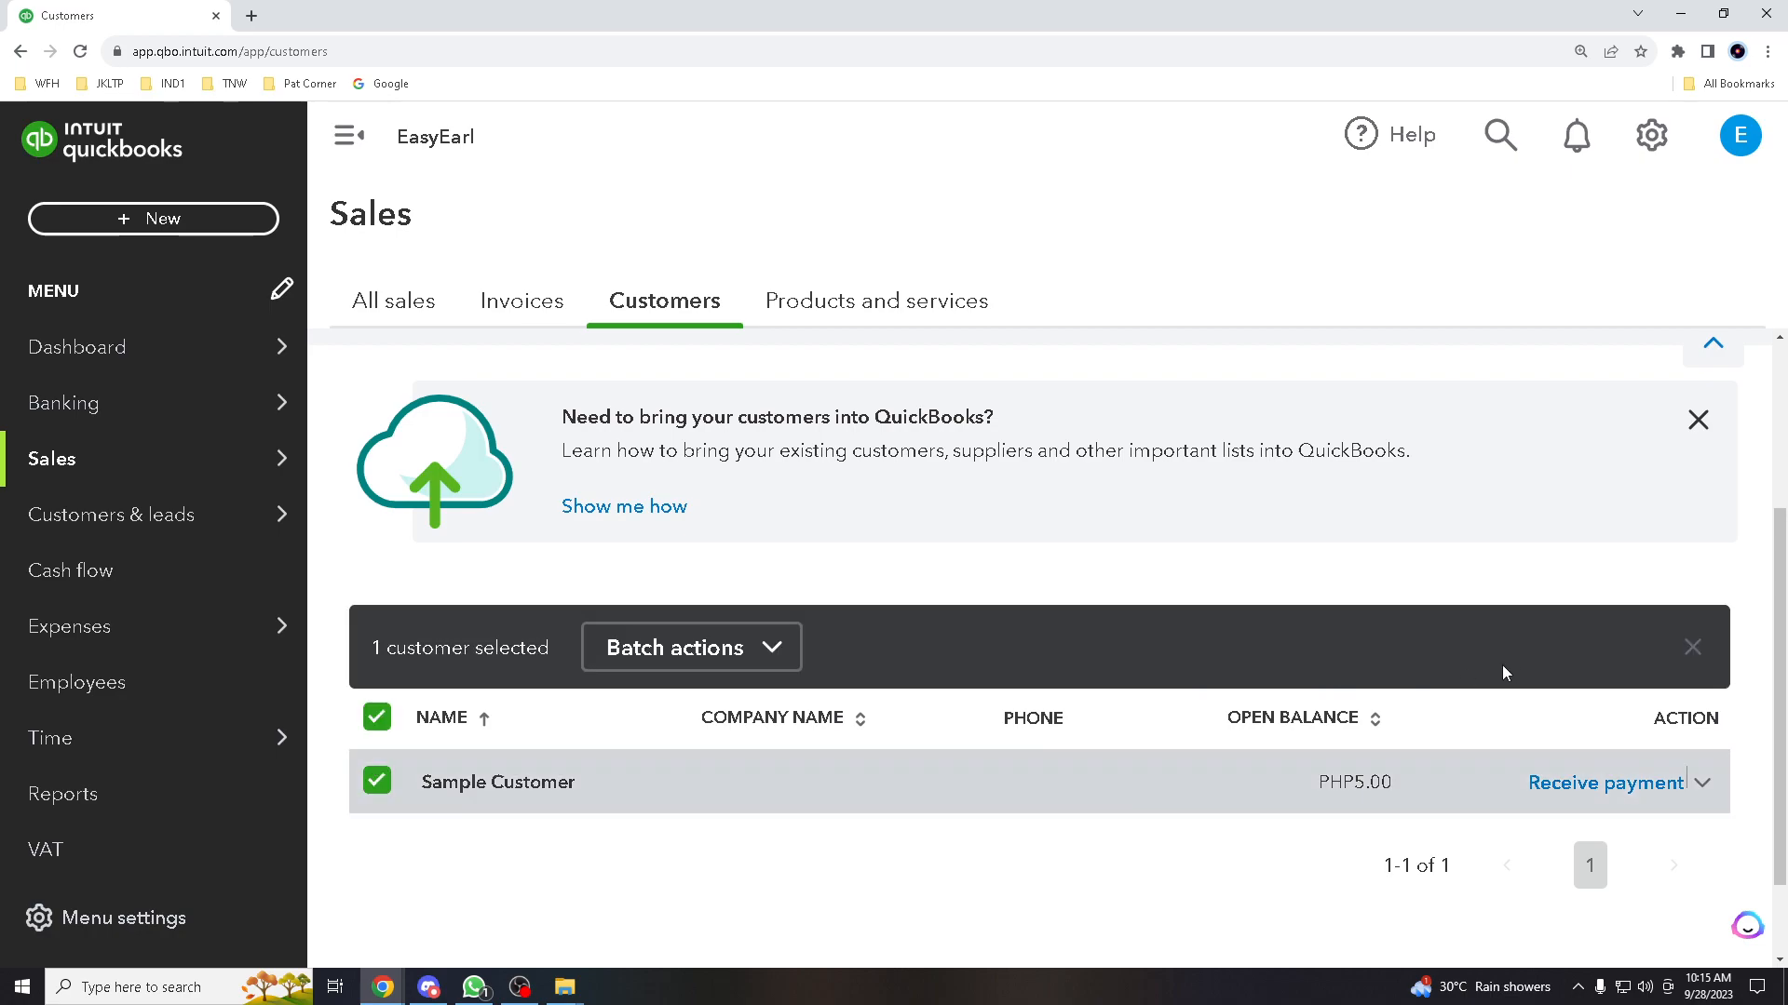
pyautogui.click(780, 651)
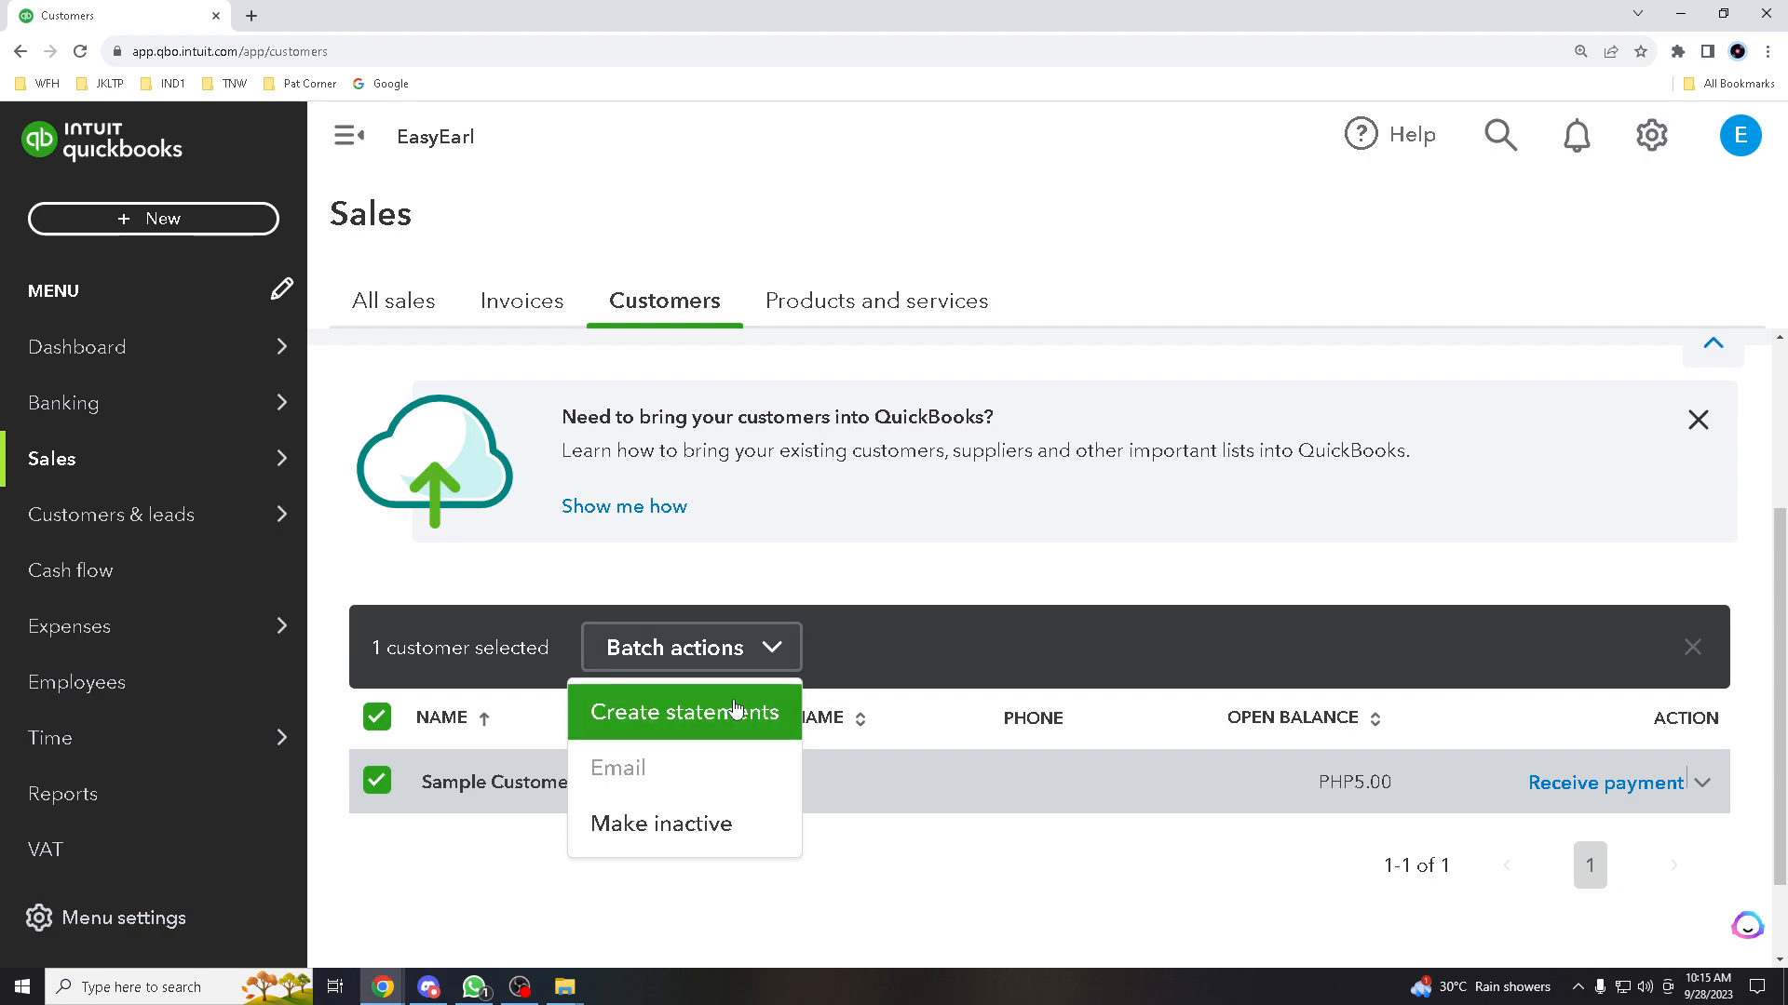
pyautogui.click(1702, 787)
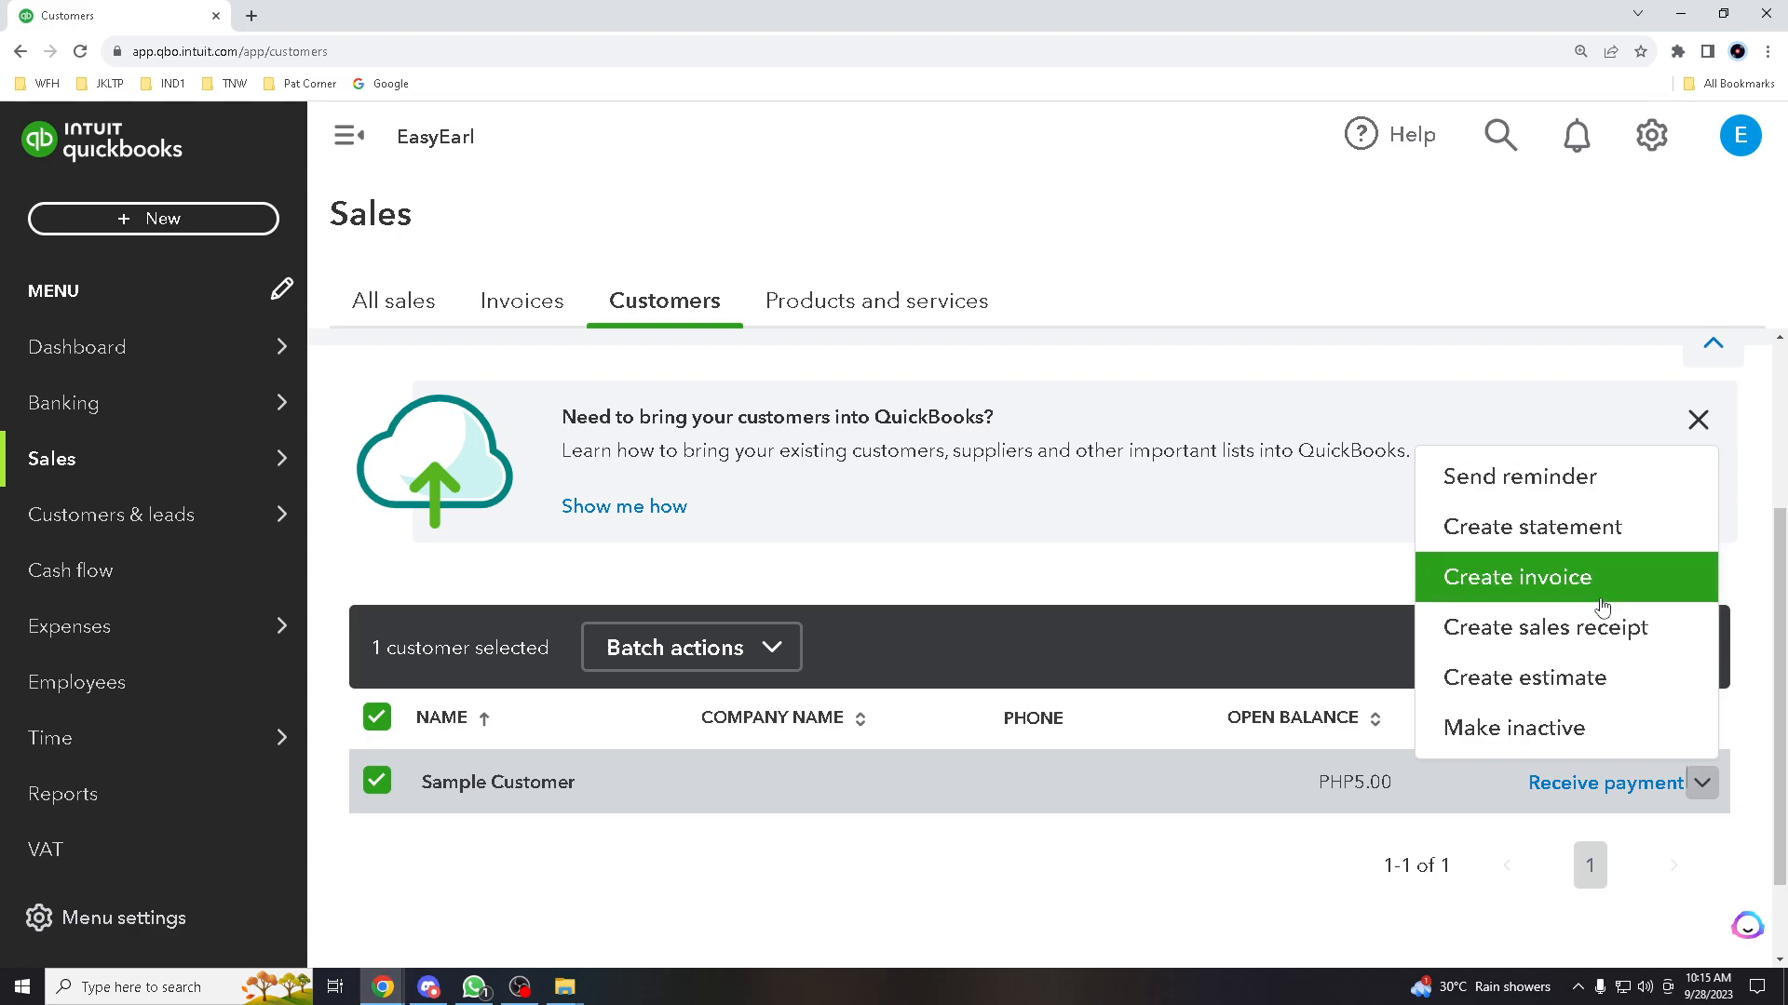
# Create a Balance Forward statement for Sample Customer covering 08/28/2023 to 09/28/2023
pyautogui.click(1591, 540)
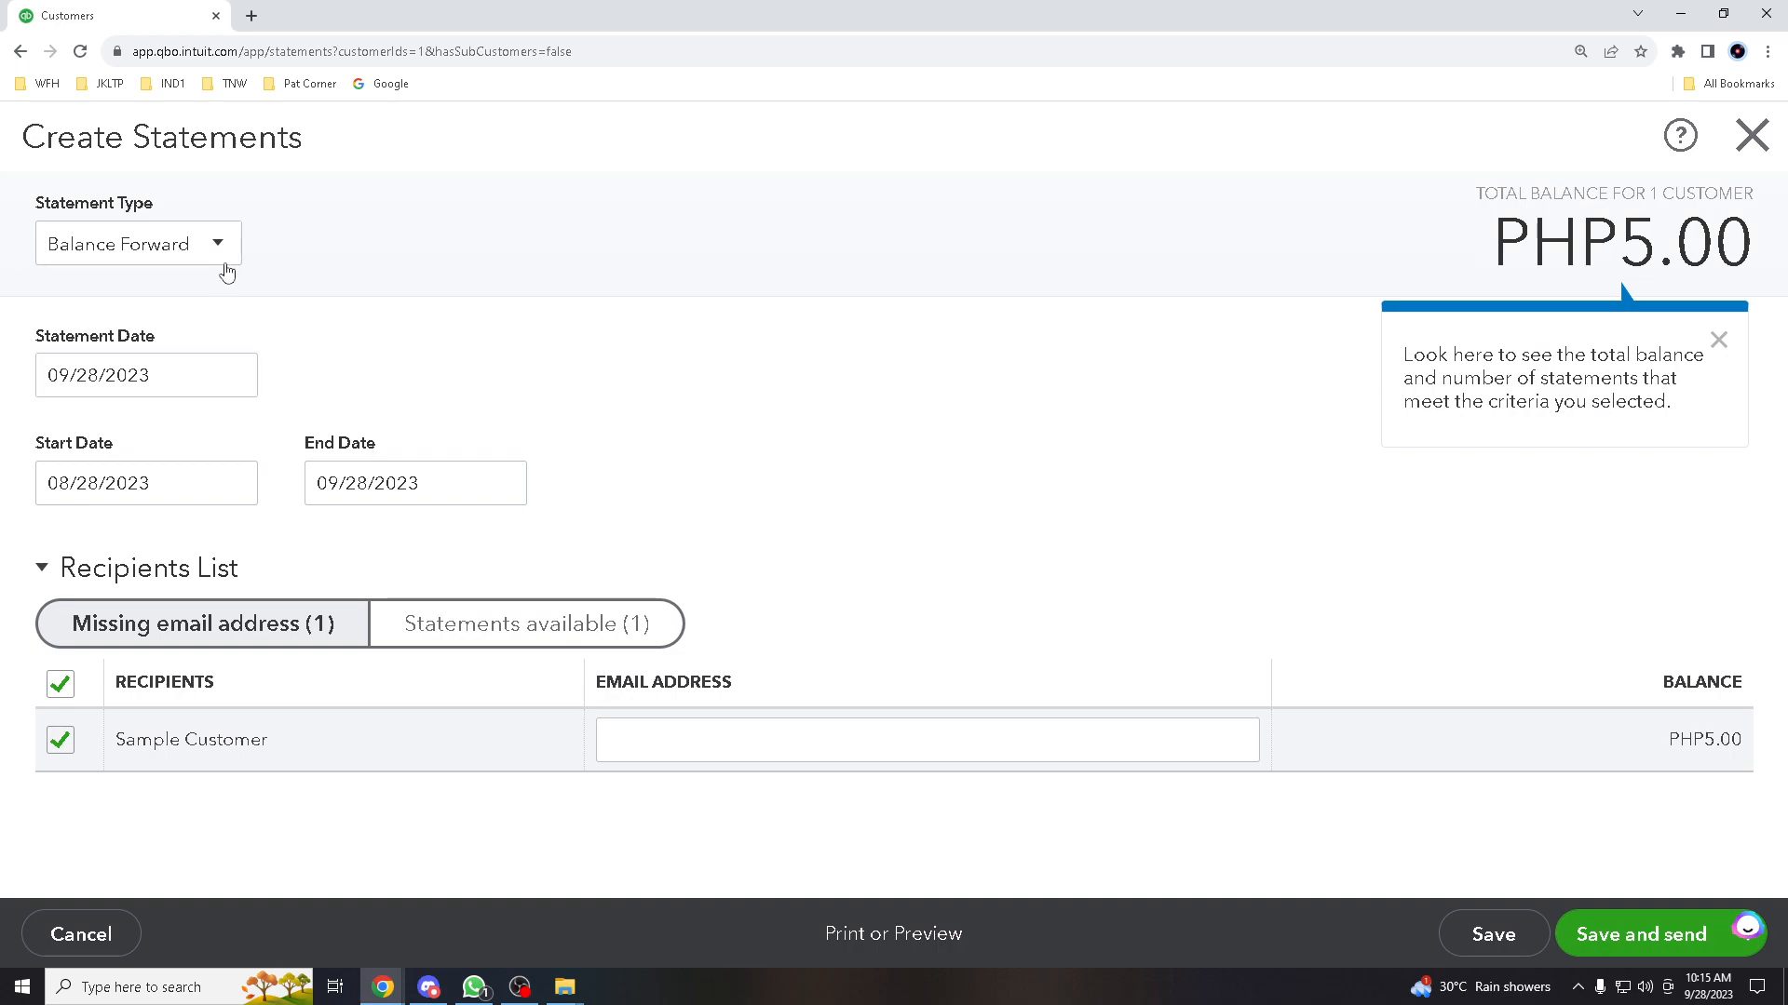
pyautogui.click(233, 250)
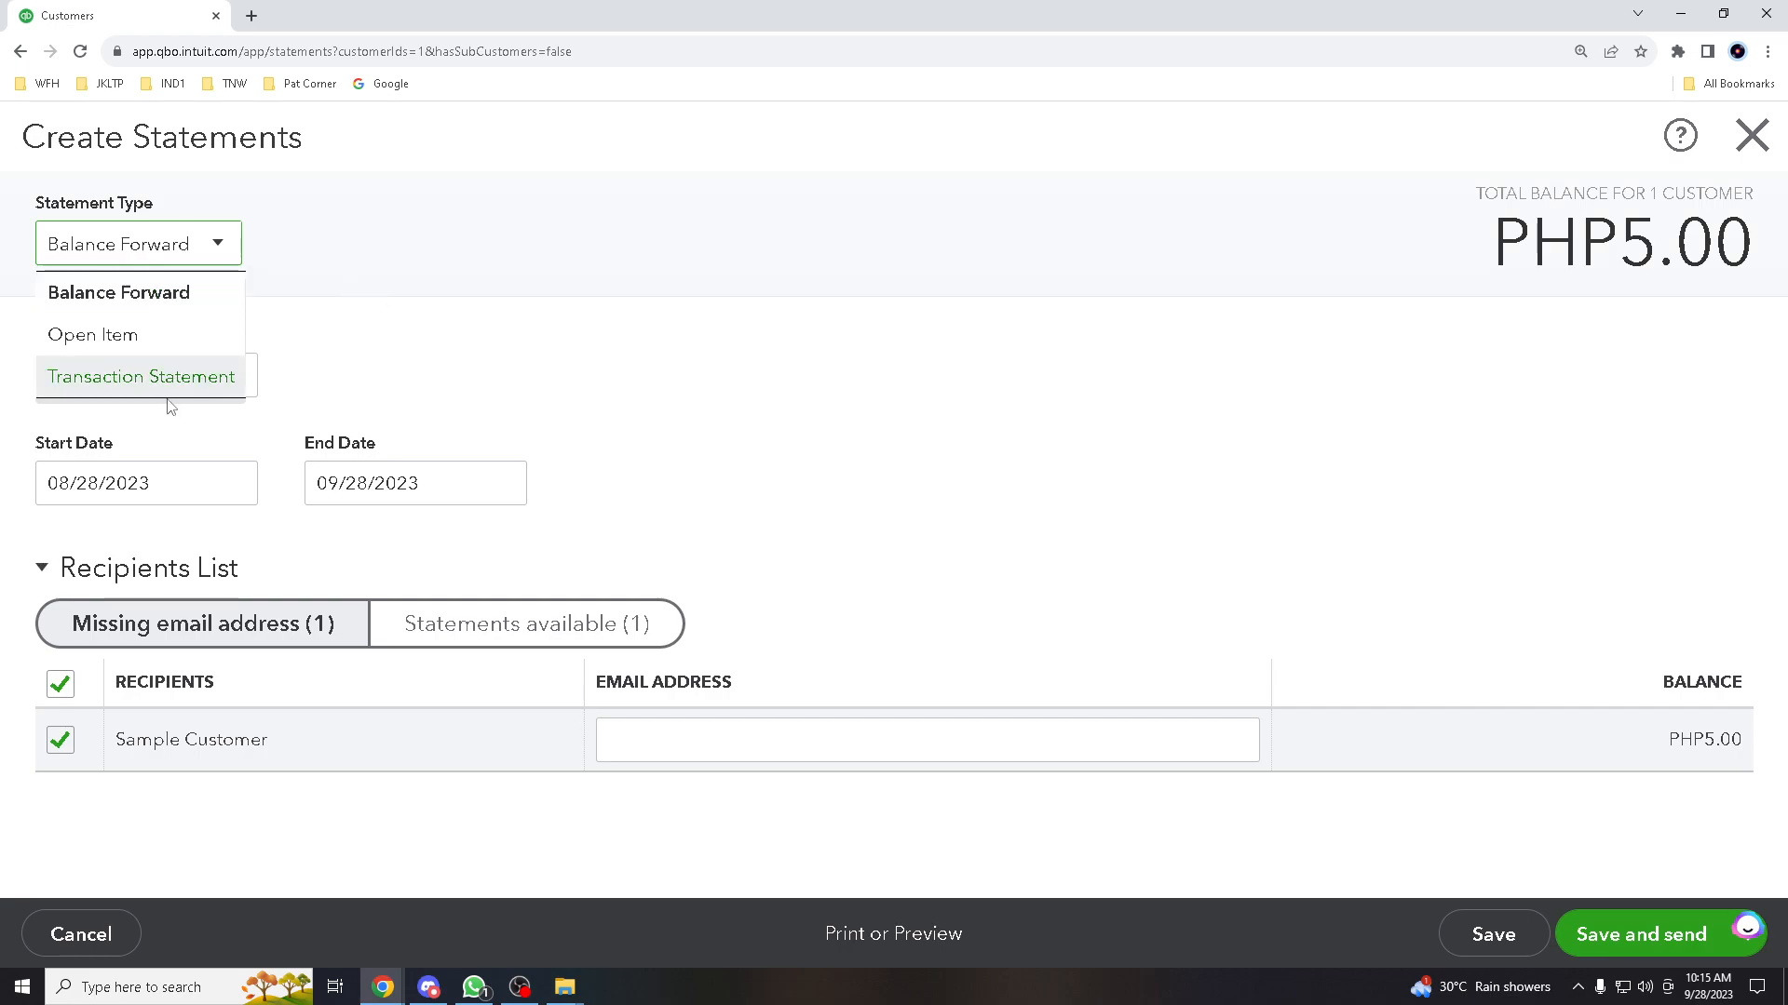
pyautogui.click(326, 351)
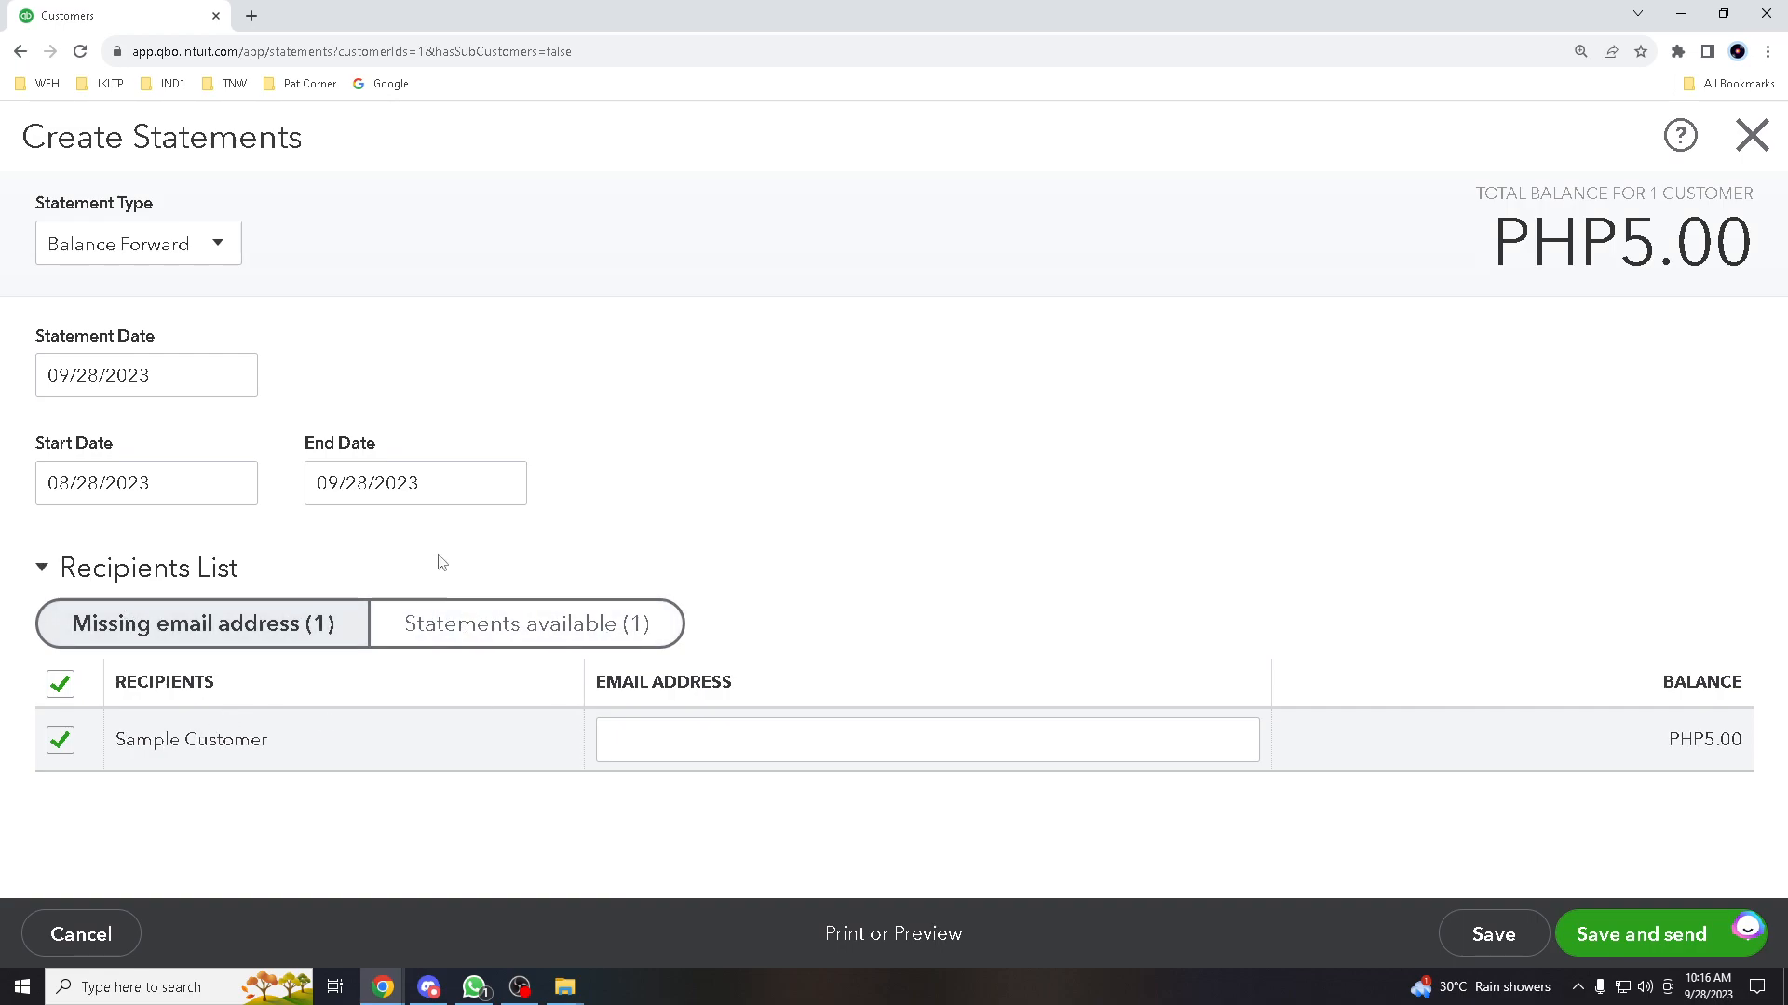
pyautogui.click(681, 740)
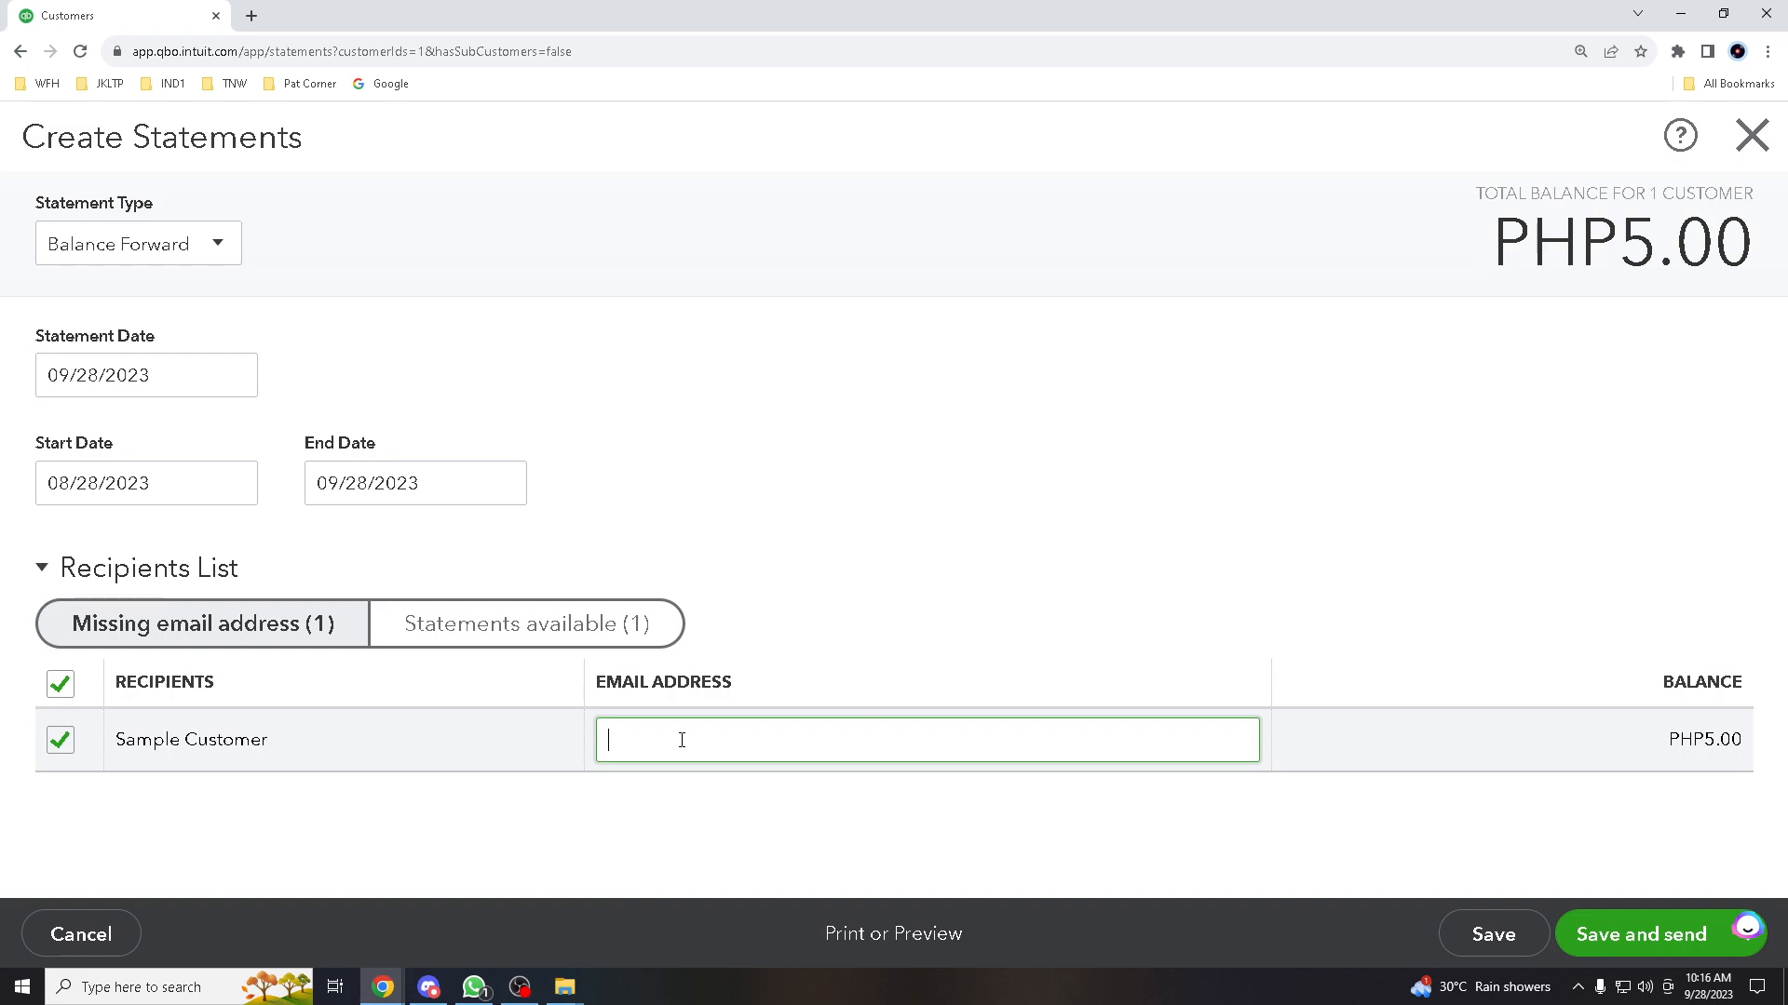
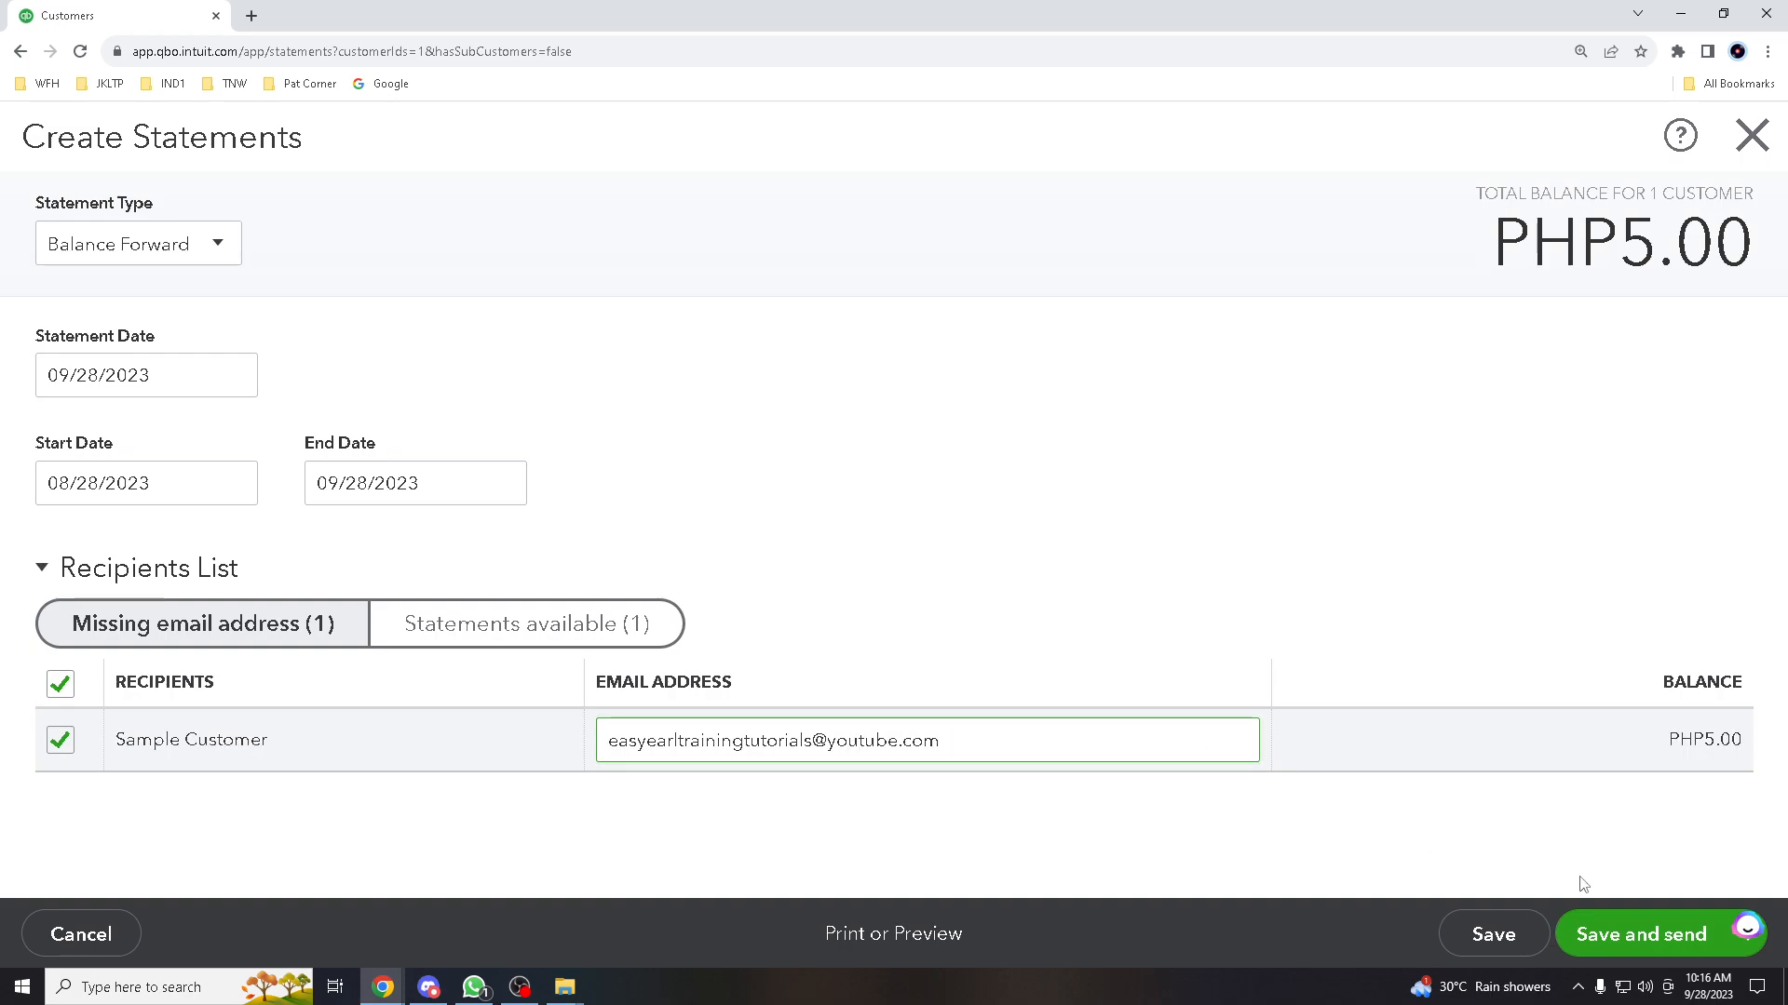
# Enter the customer's e-mail address on the statement, correcting typos, and choose Save and send
pyautogui.click(1658, 943)
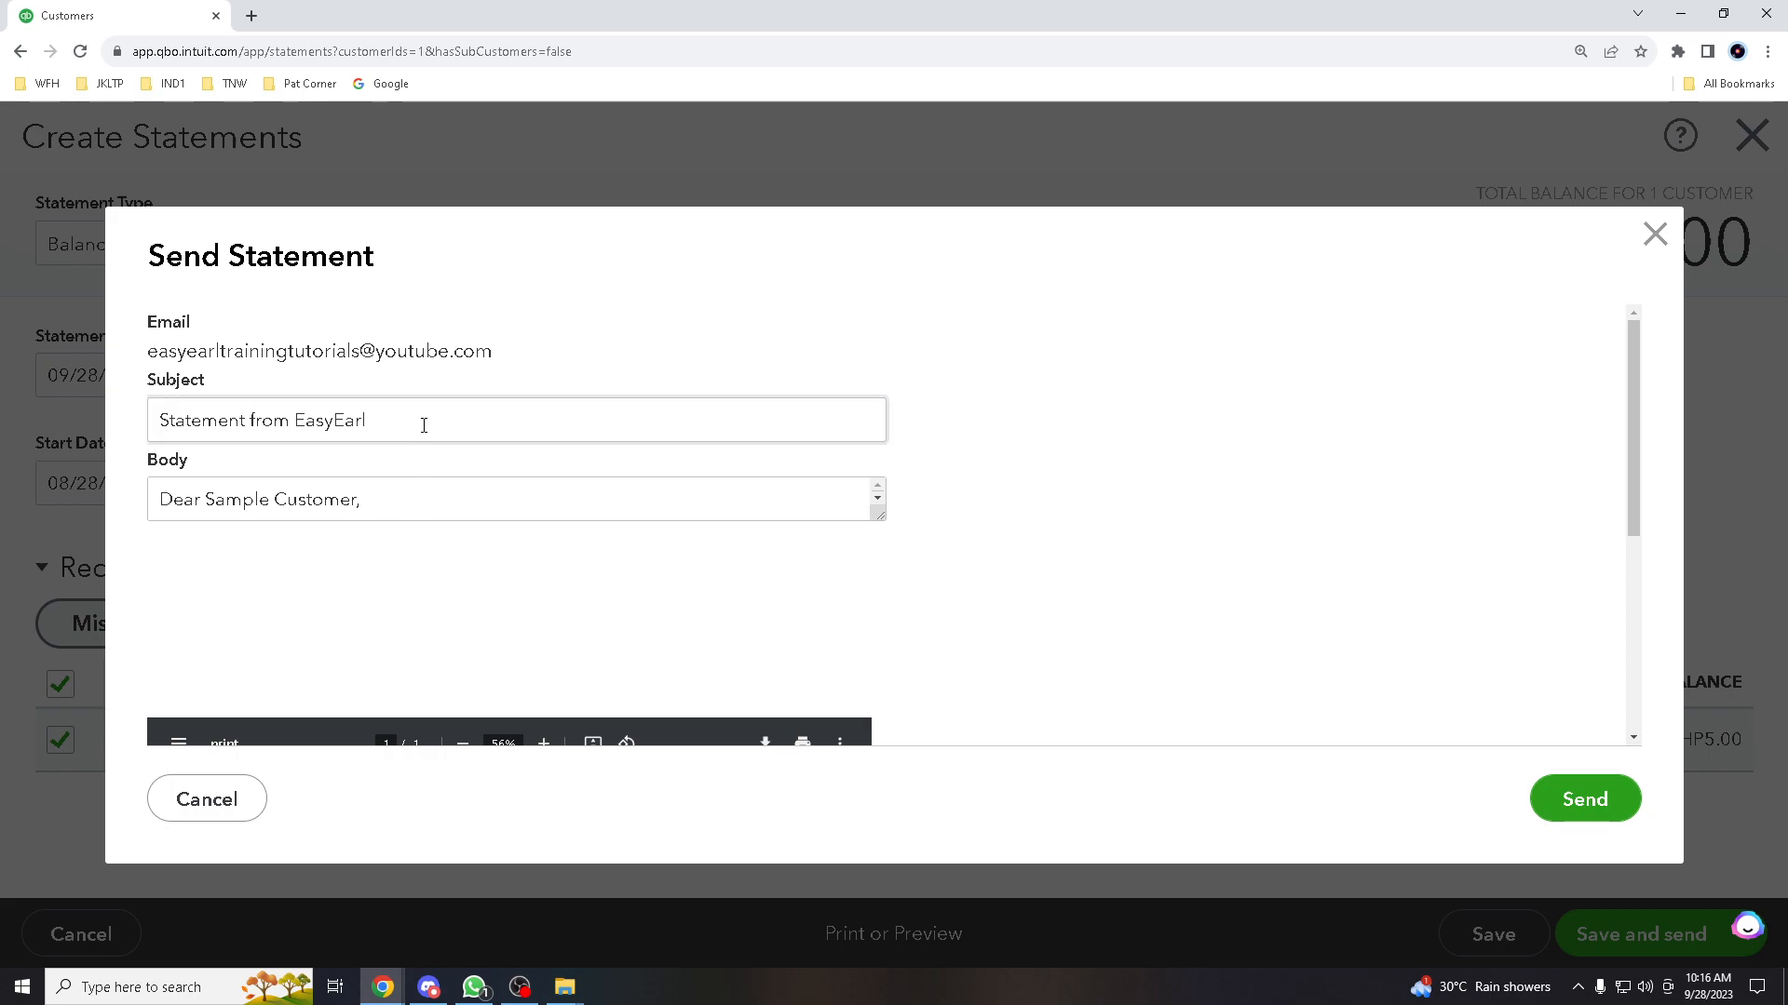
# Replace the e-mail subject with 'TrainingTuts' and body with 'EasyEarl', then send the statement
pyautogui.moveTo(422, 420); pyautogui.dragTo(124, 416)
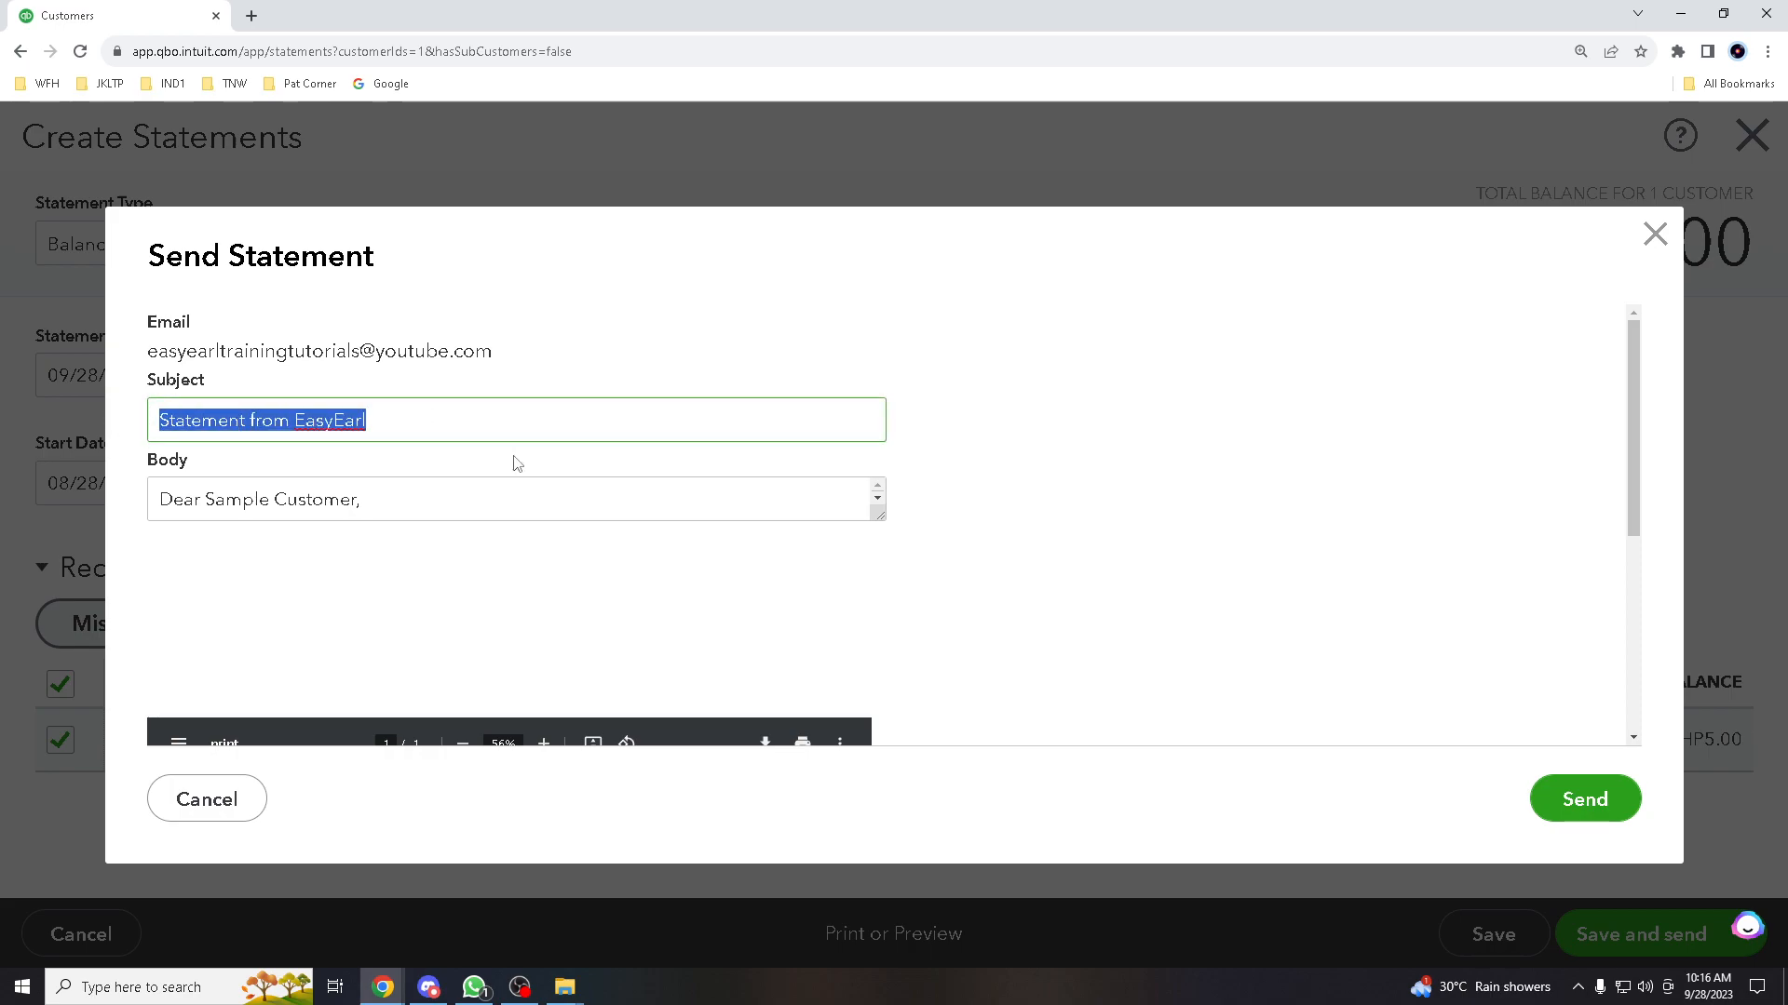
pyautogui.write('TrainingTuts')
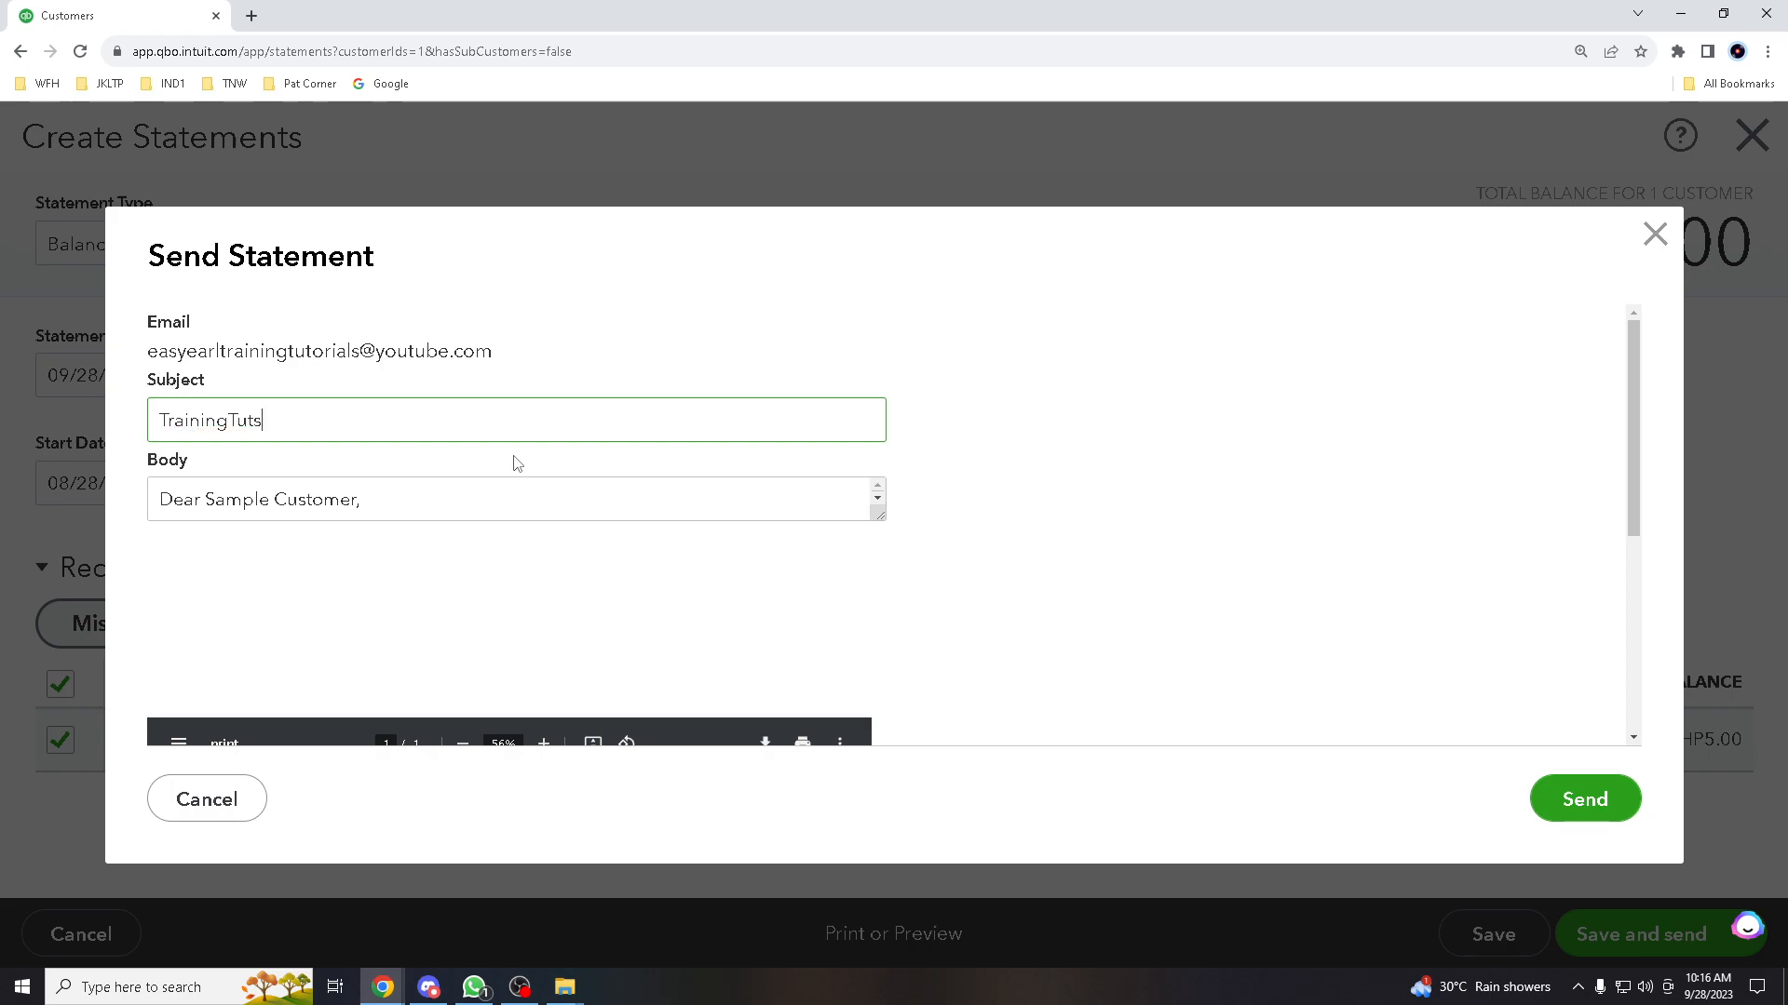
pyautogui.click(527, 503)
pyautogui.hotkey('ctrl', 'a')
pyautogui.write('EasyEarl')
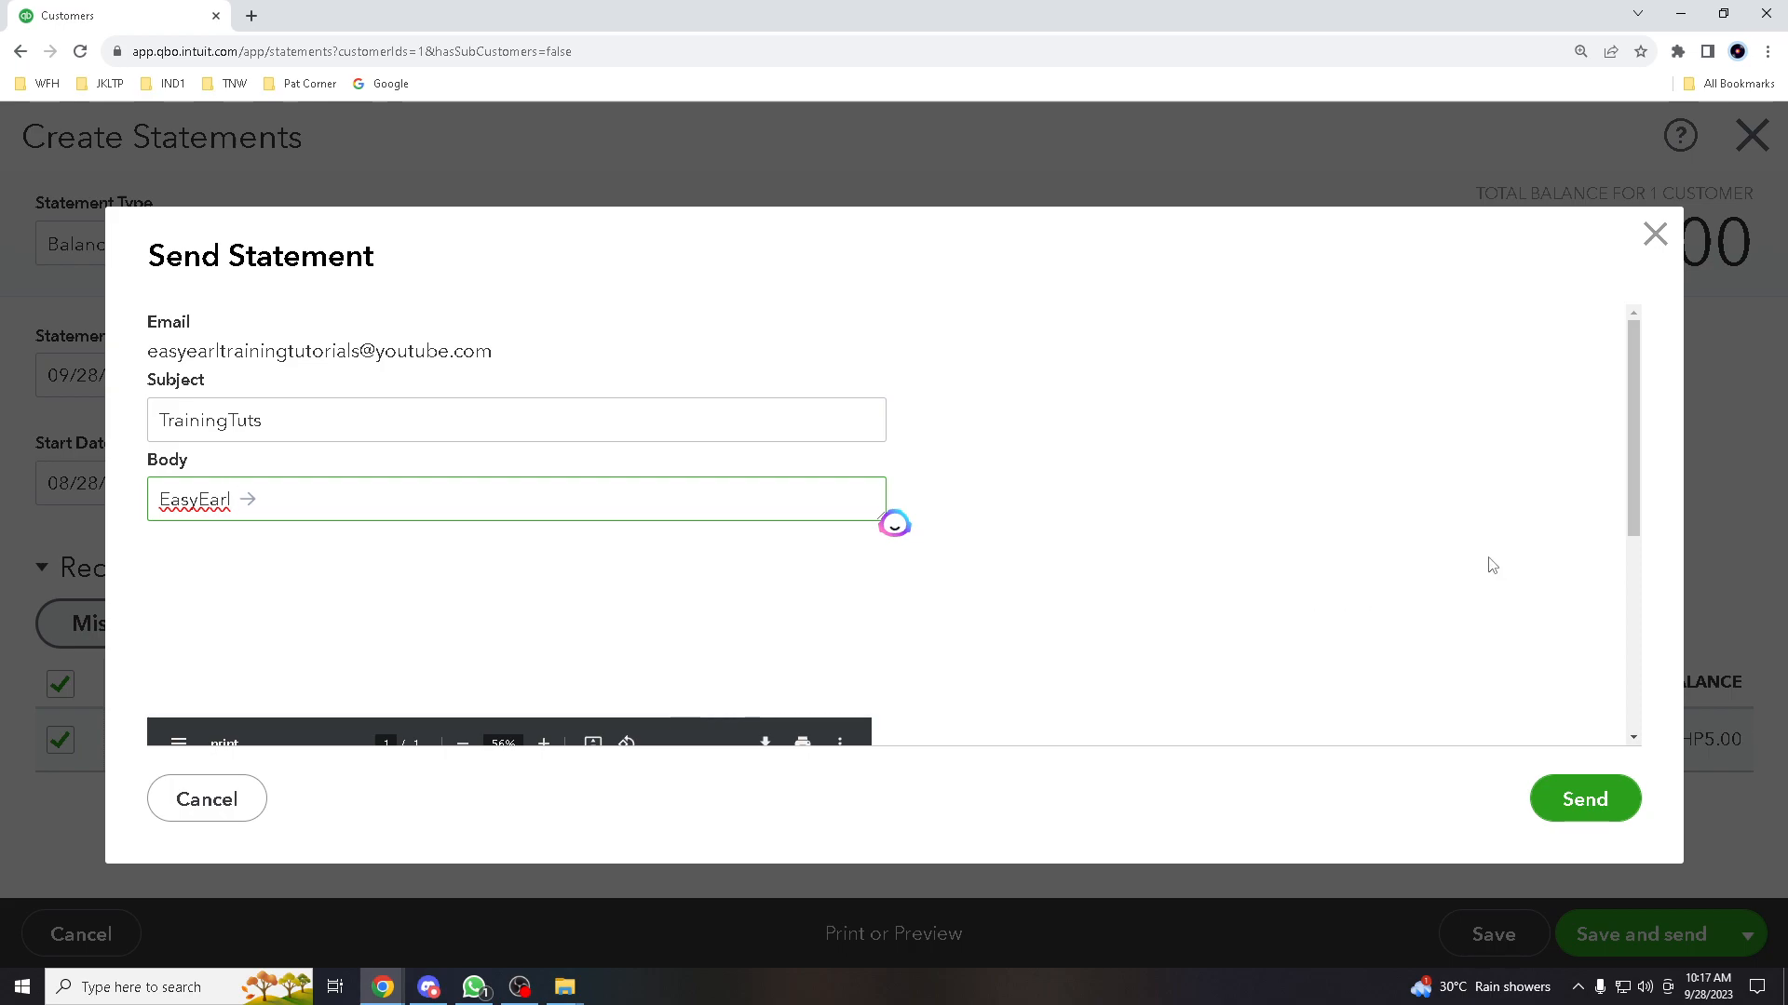
pyautogui.click(1584, 799)
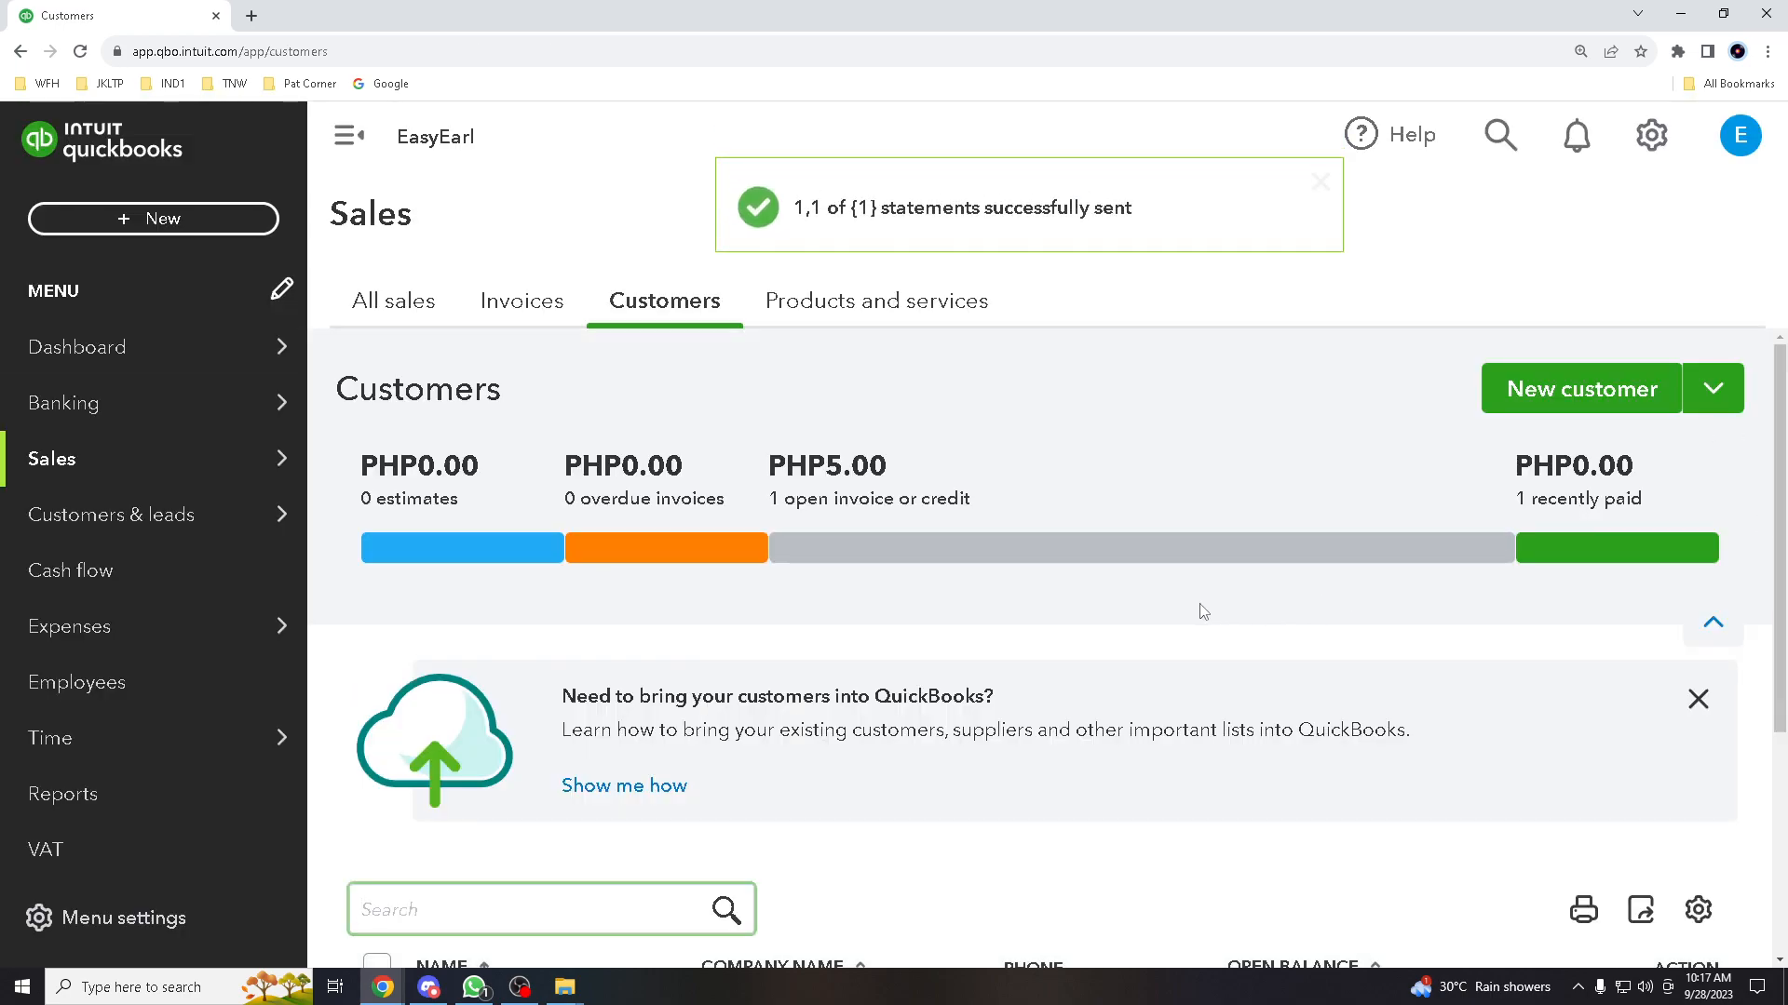
pyautogui.scroll(-3, 909, 624)
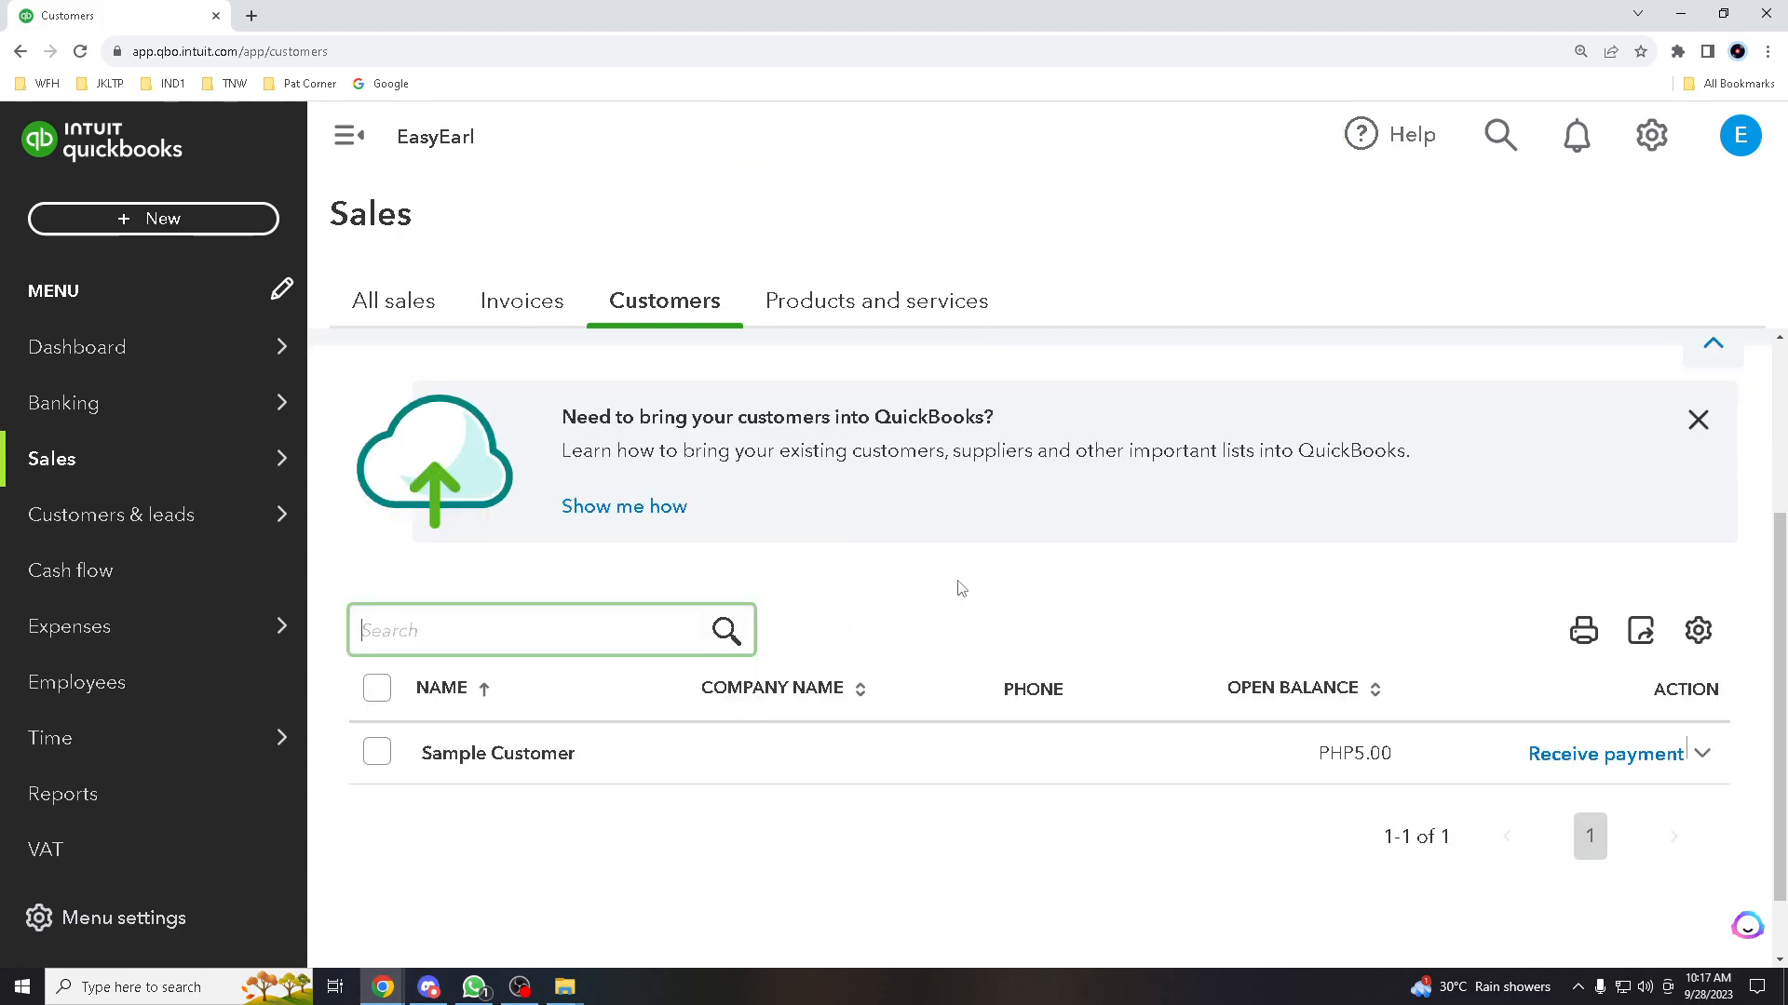
pyautogui.scroll(-1, 936, 596)
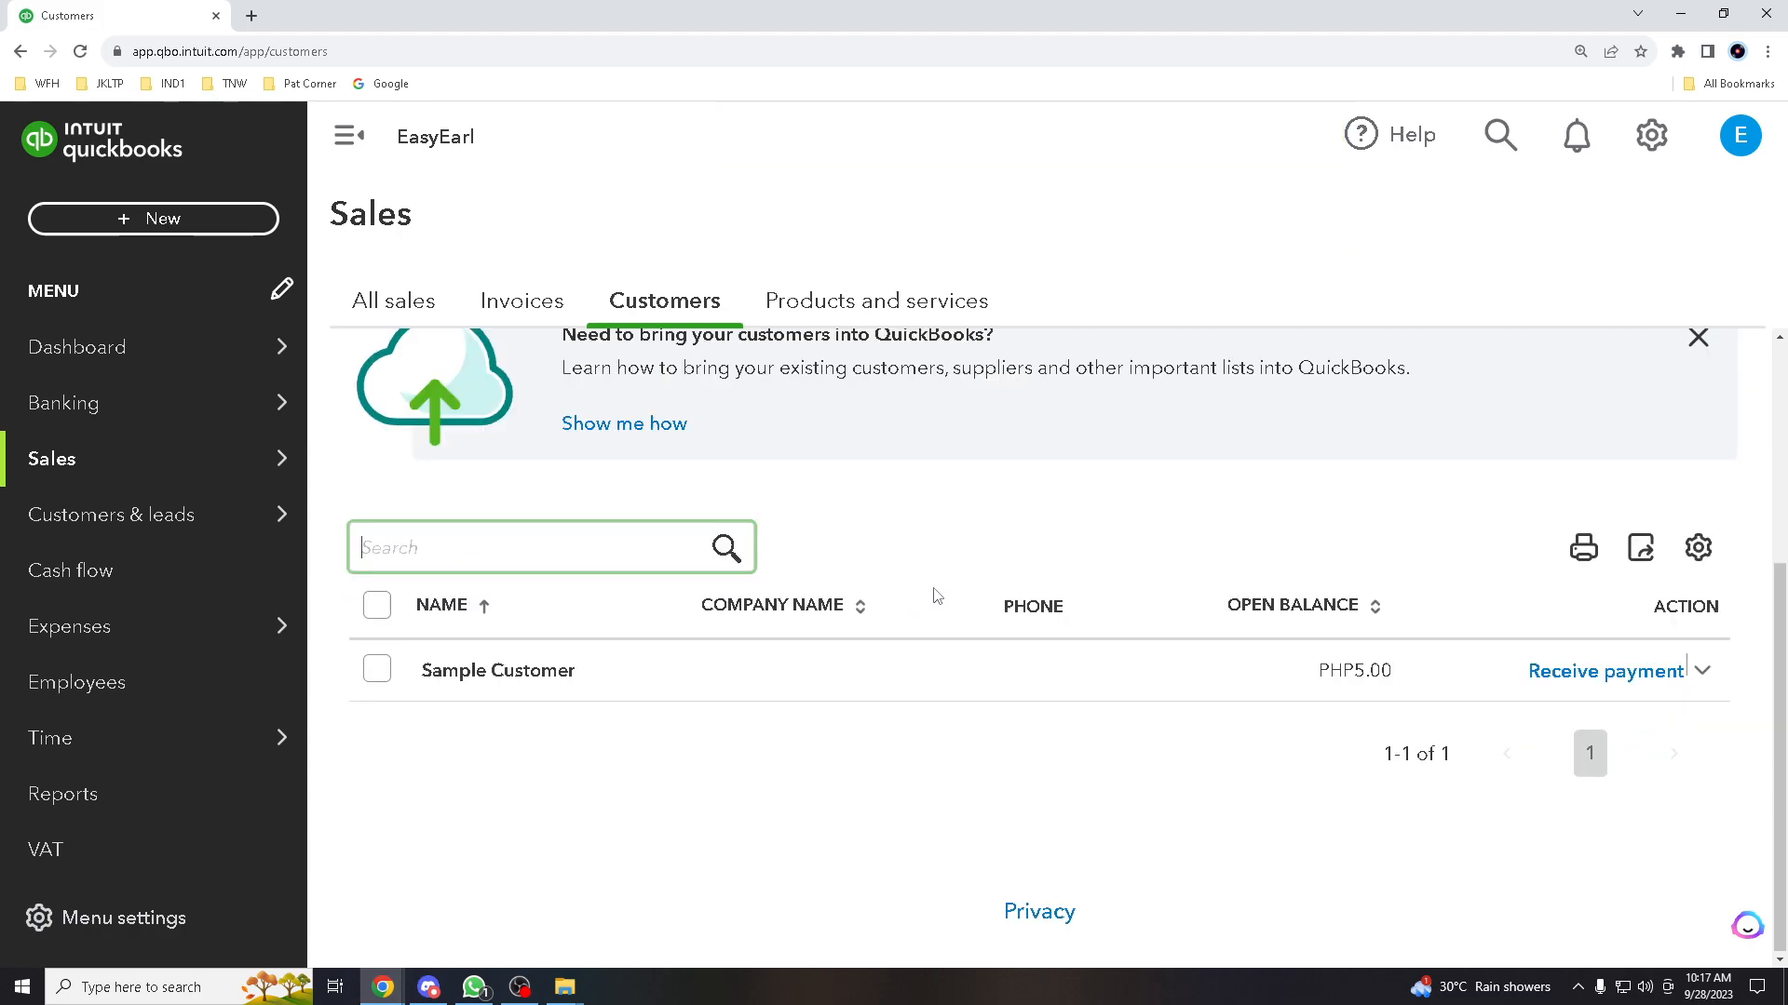
pyautogui.scroll(4, 935, 600)
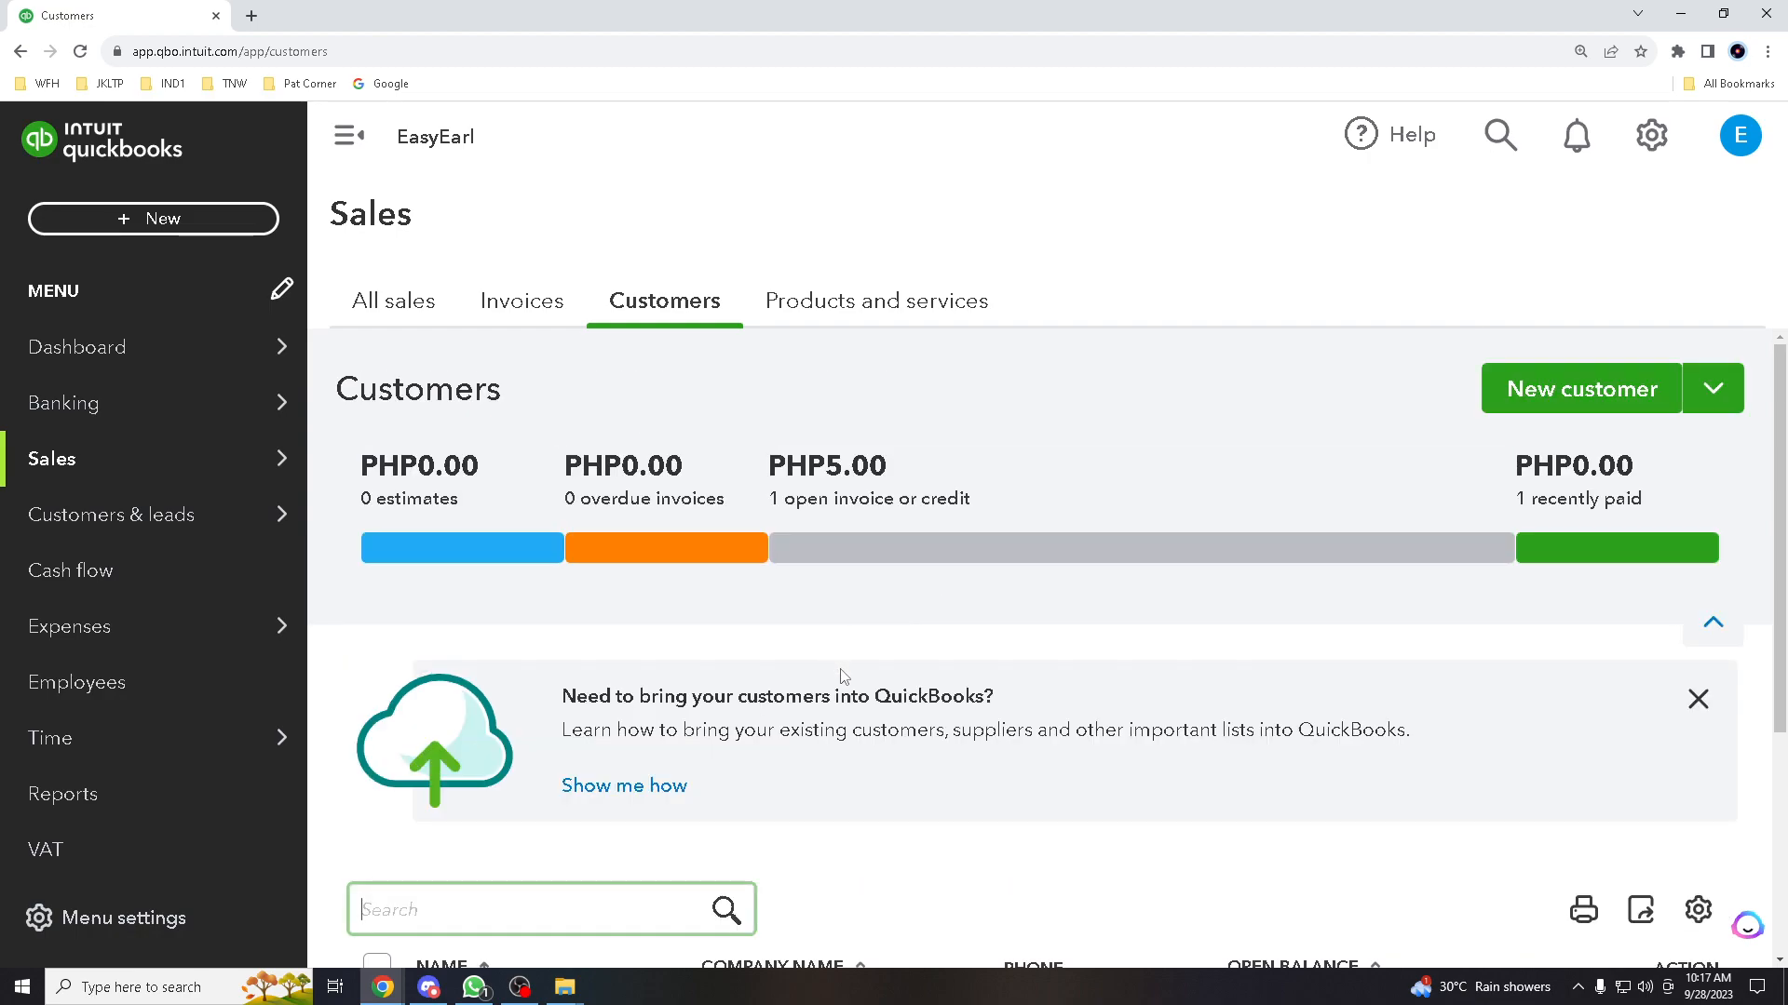
pyautogui.scroll(-3, 1057, 656)
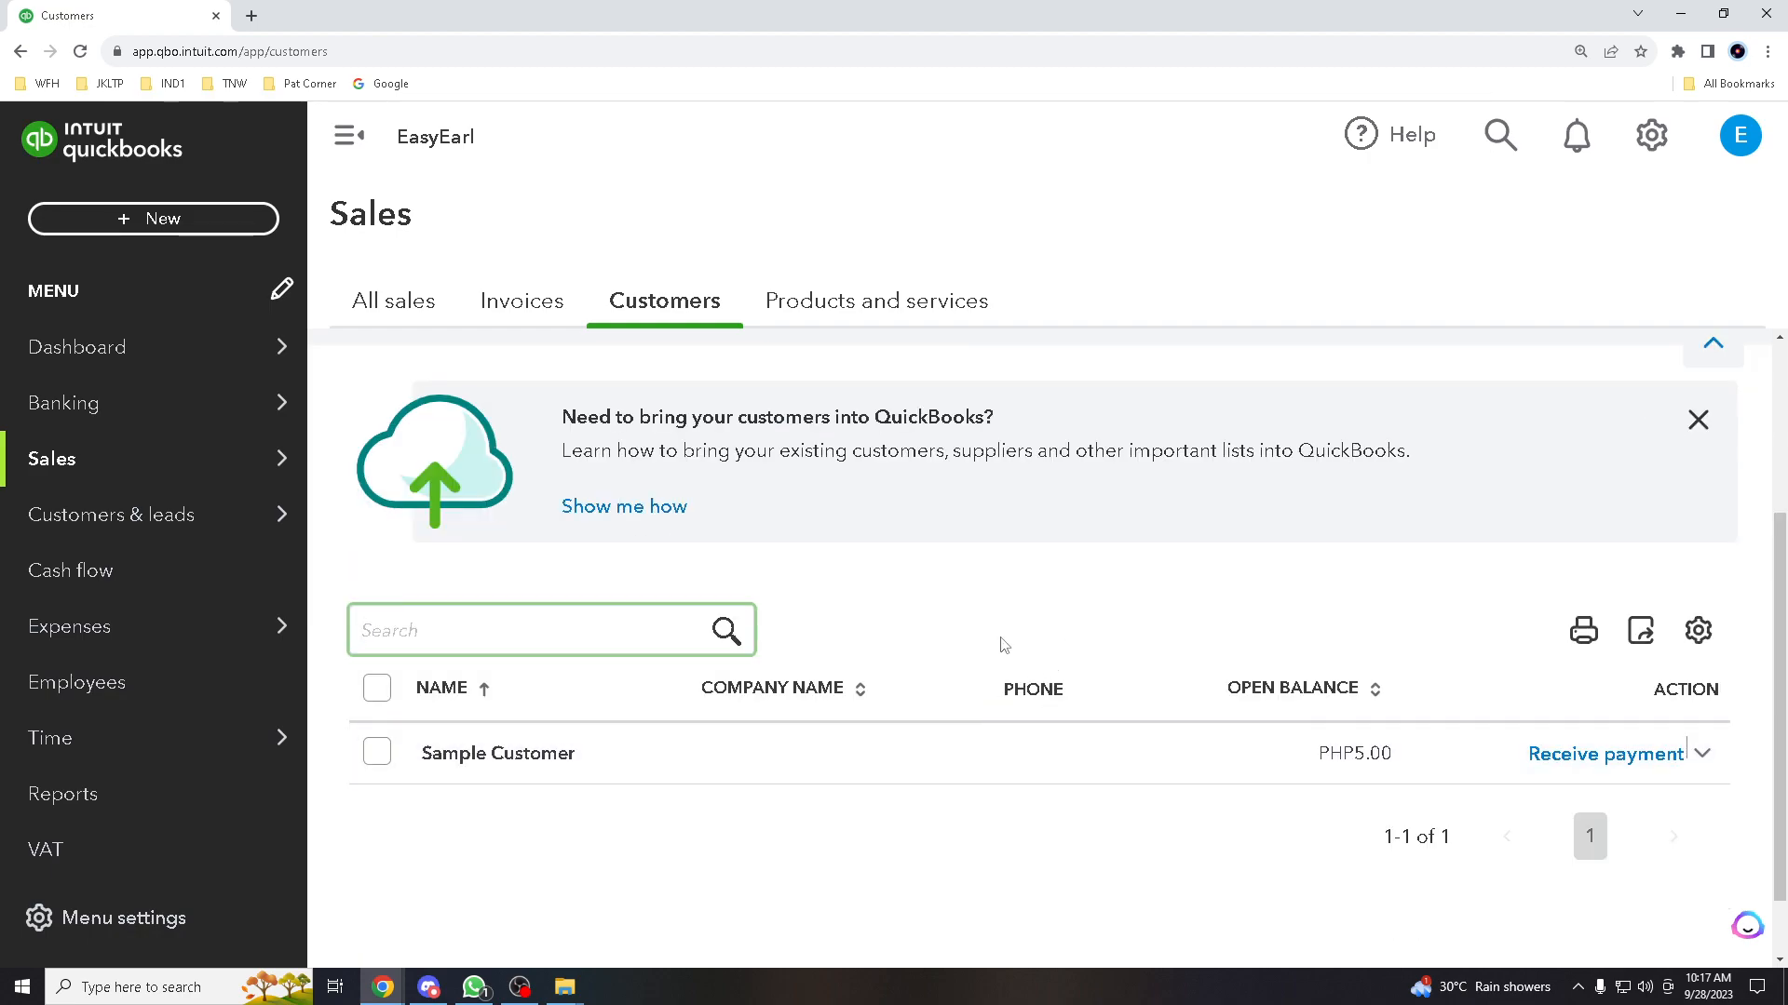
pyautogui.scroll(-1, 936, 633)
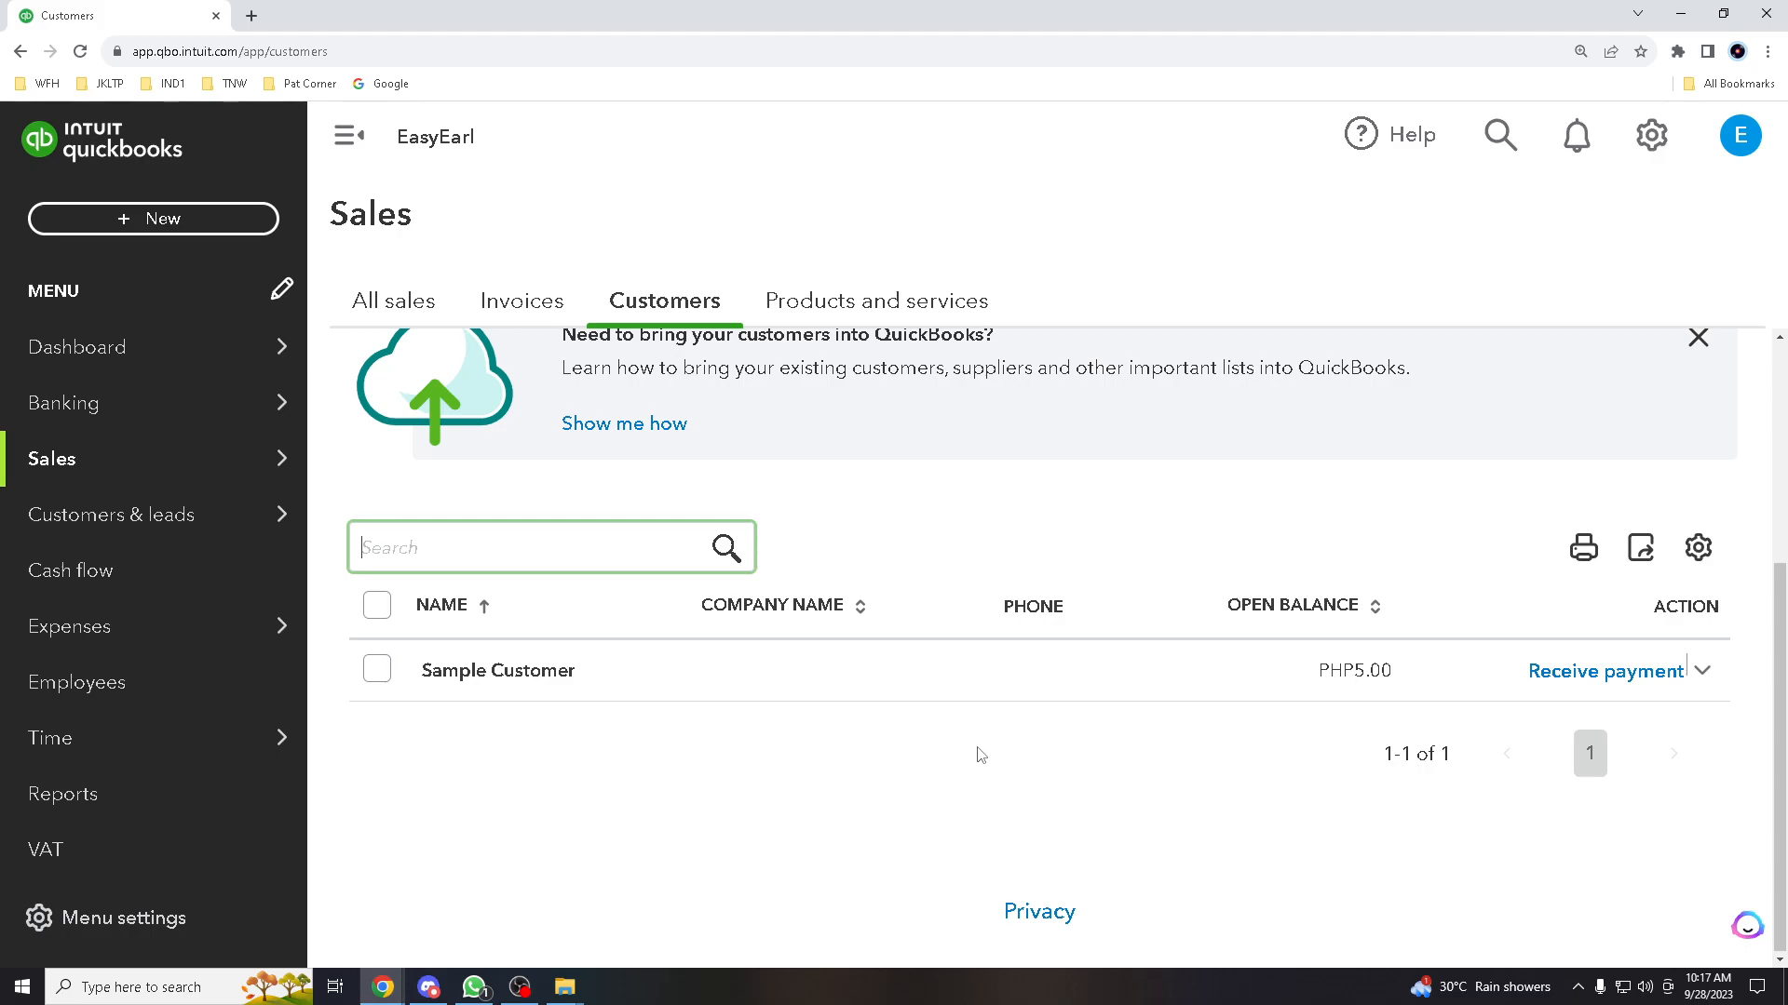
pyautogui.scroll(4, 976, 756)
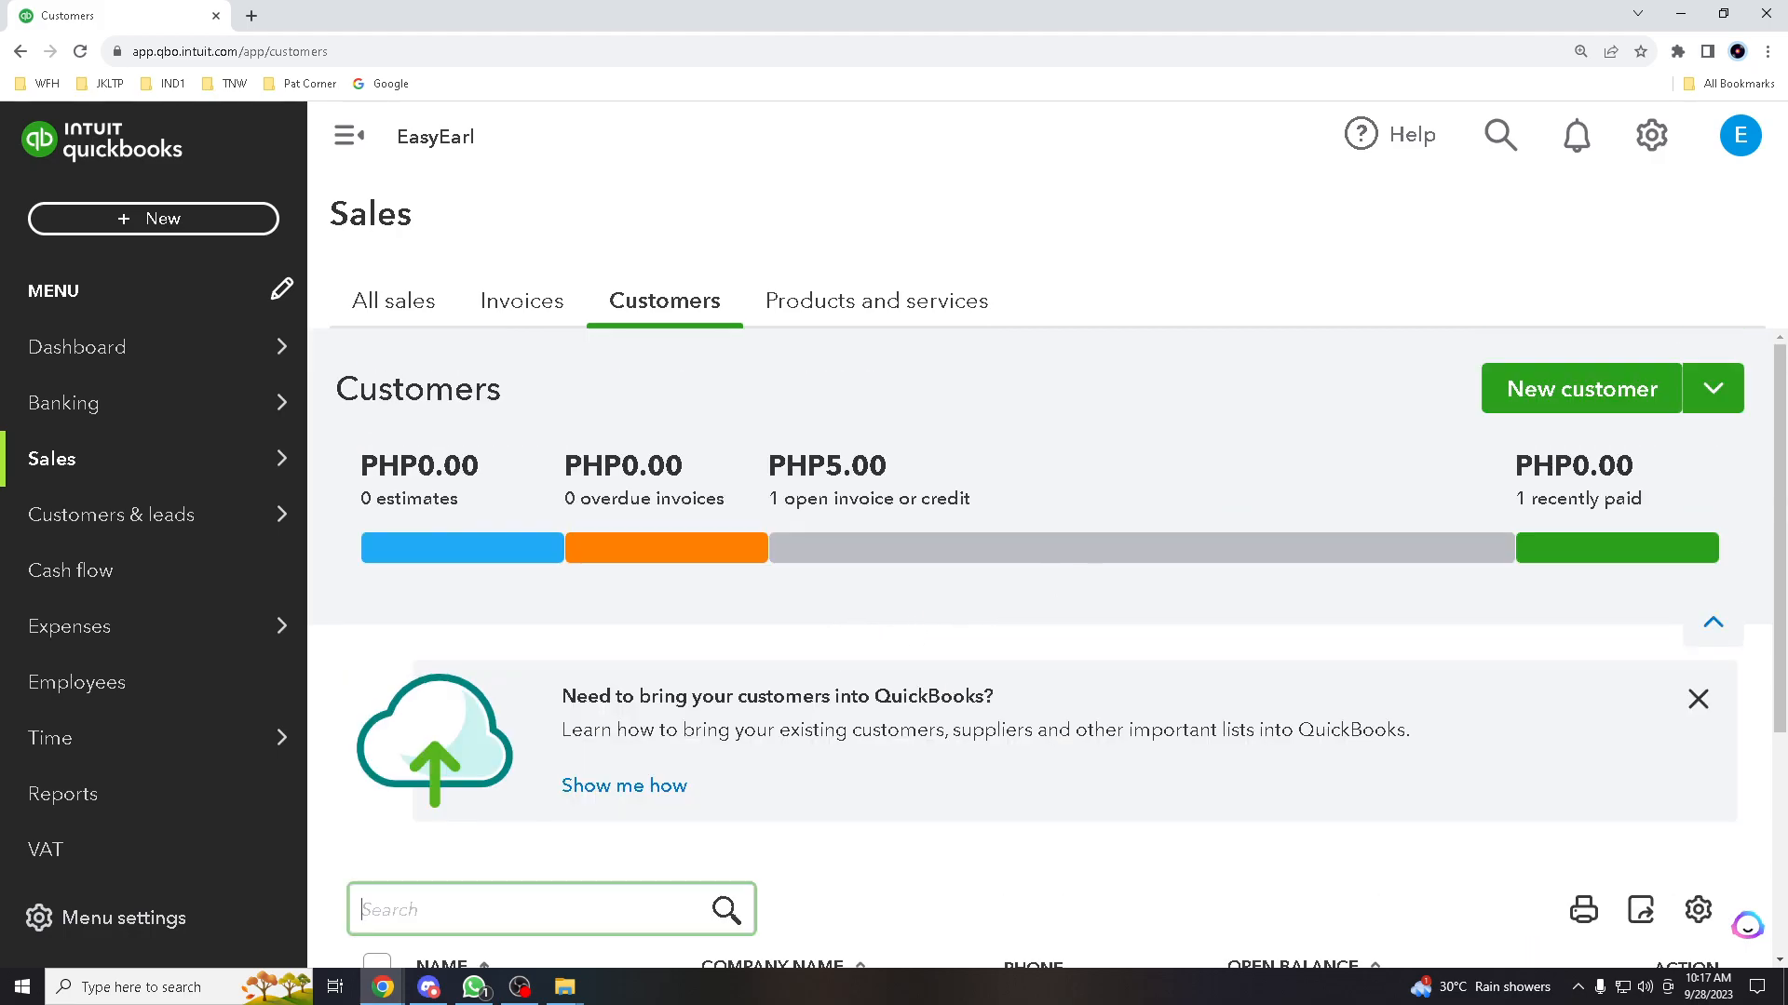
pyautogui.scroll(-1, 1045, 600)
pyautogui.scroll(-3, 1044, 601)
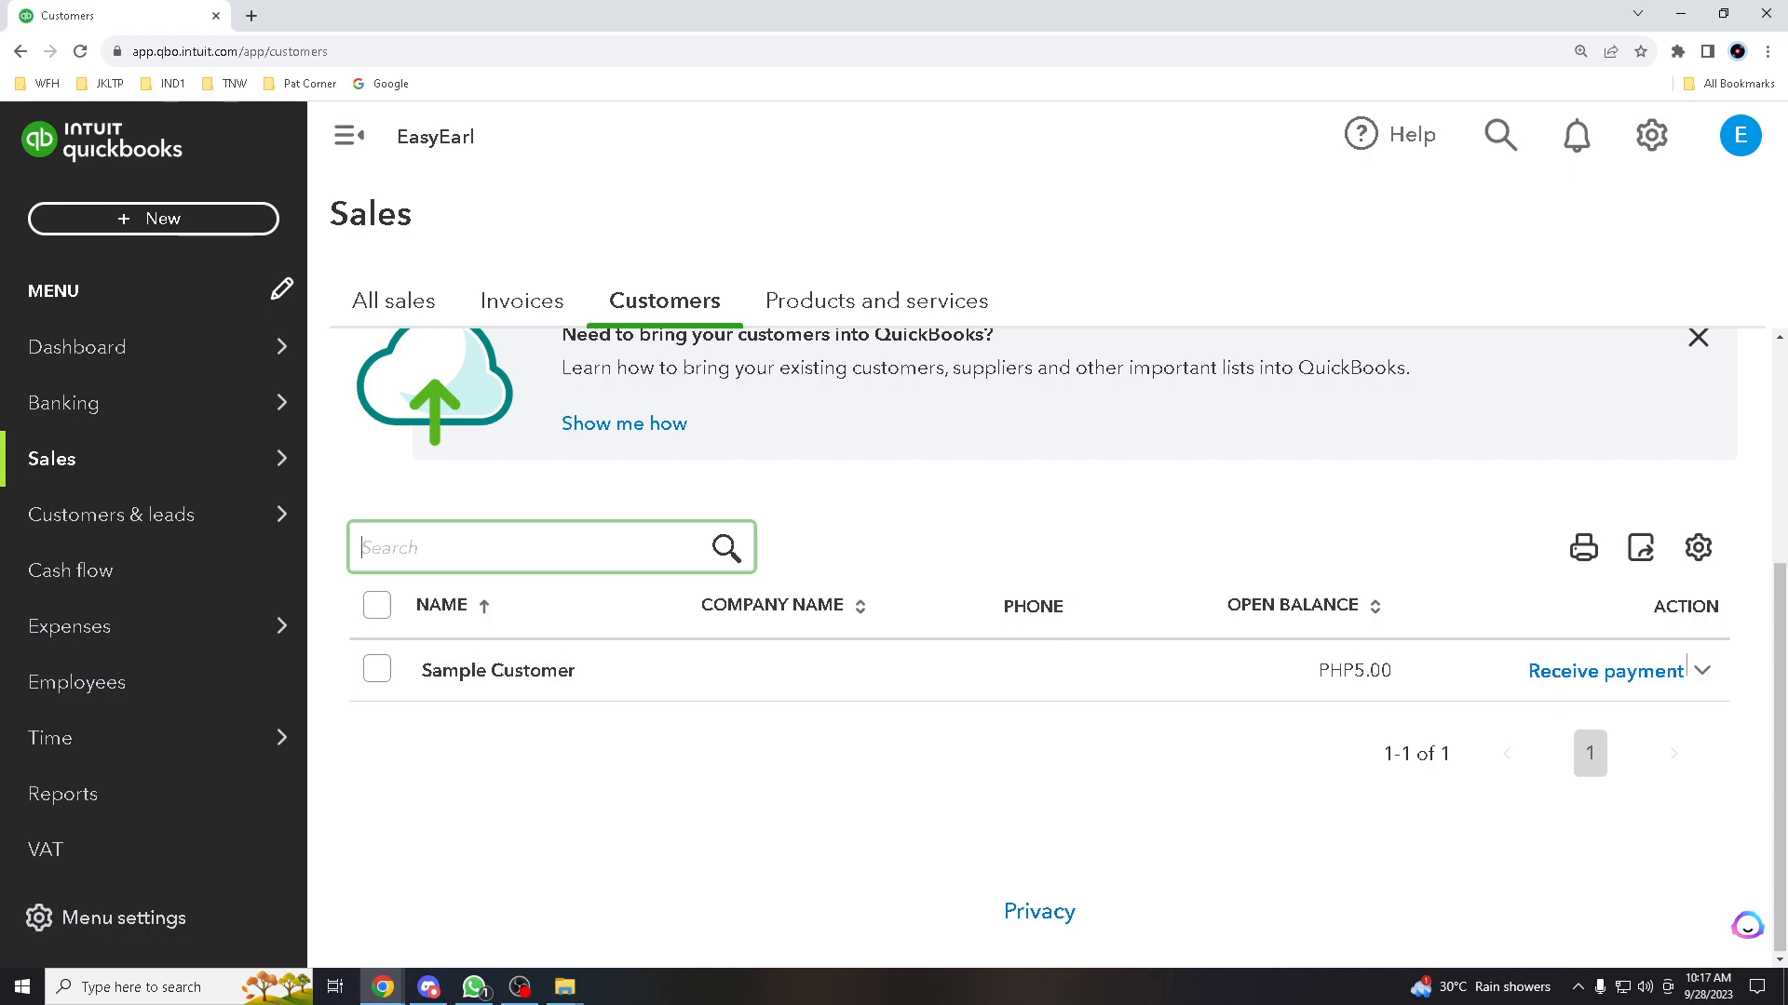